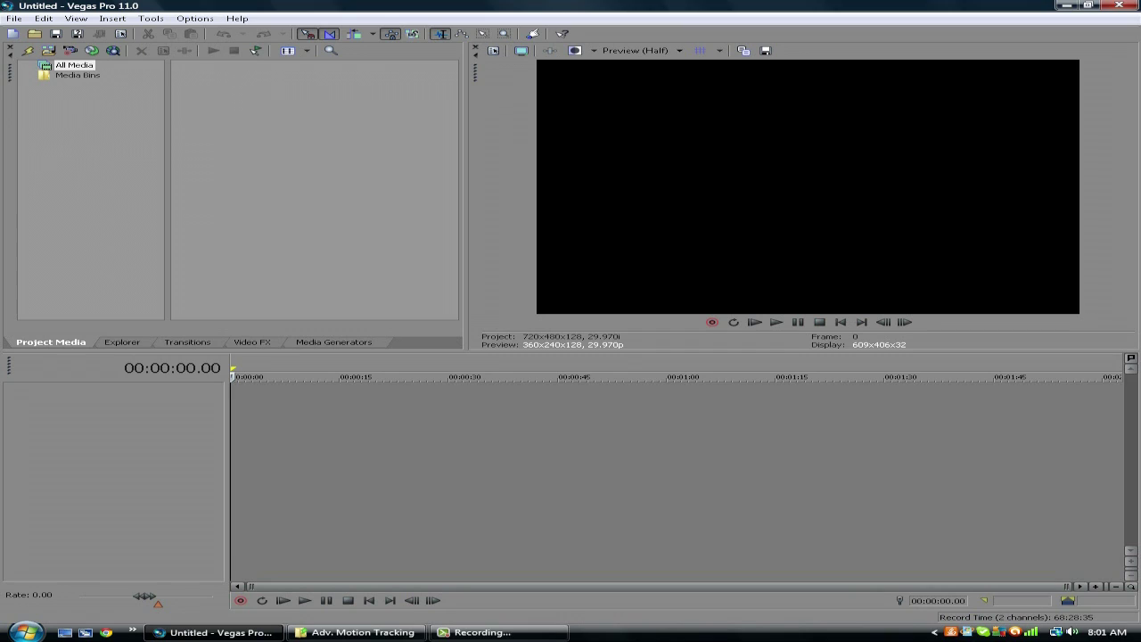
Insert one audio track and one video track into the empty project.
right_click(149, 414)
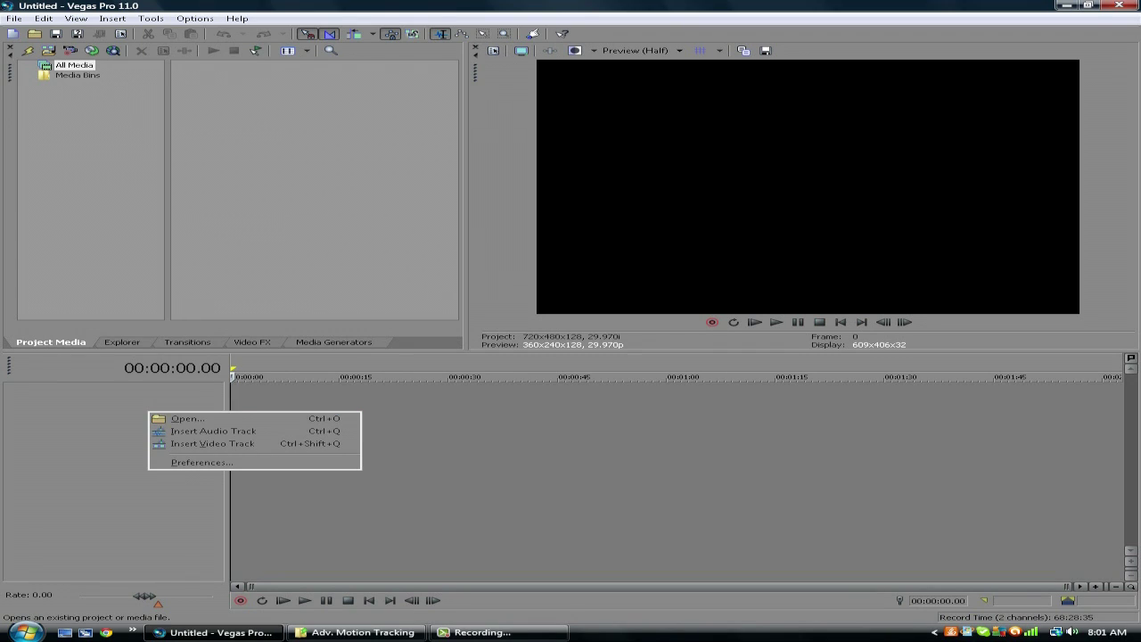
click(213, 431)
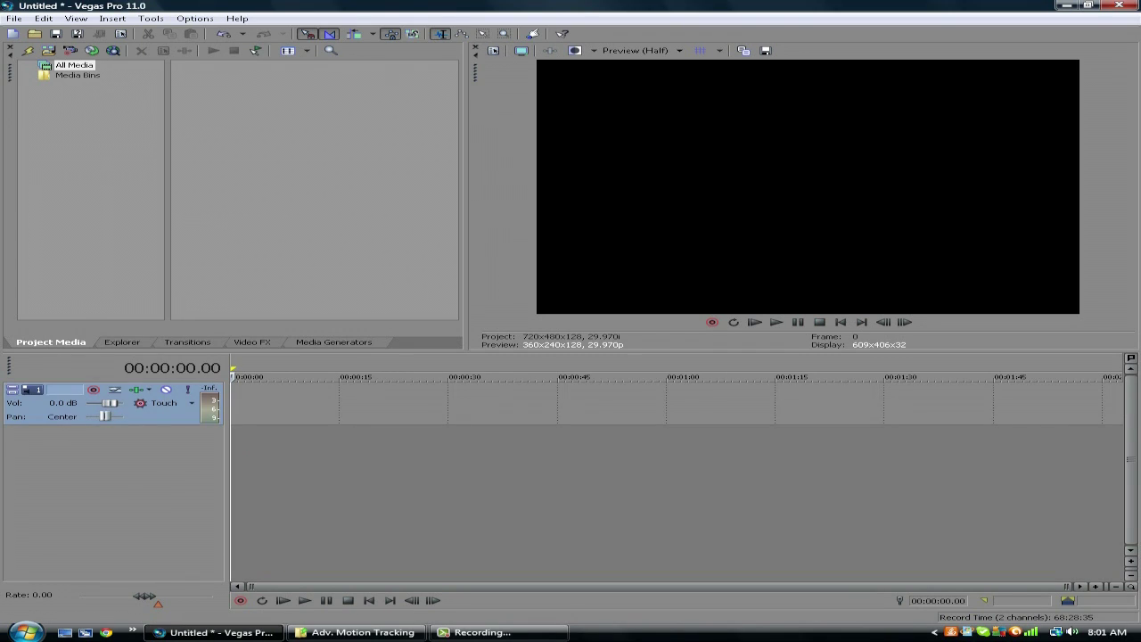
right_click(153, 461)
click(210, 495)
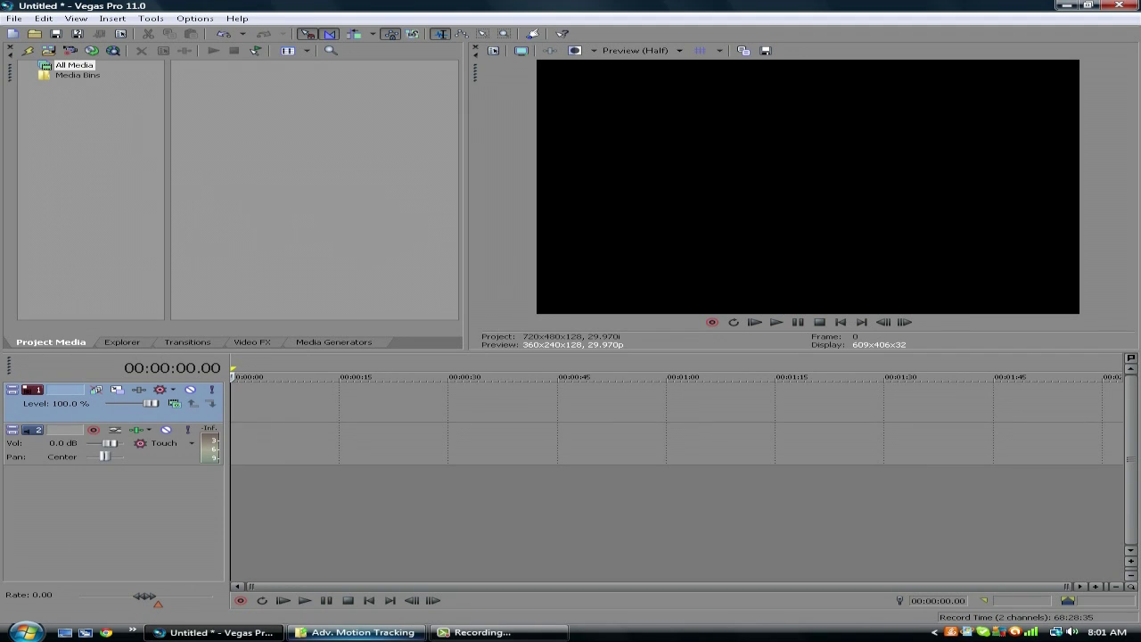
Add the MW3 MT test video clip from the Adv. Motion Tracking folder to the start of the timeline.
click(355, 632)
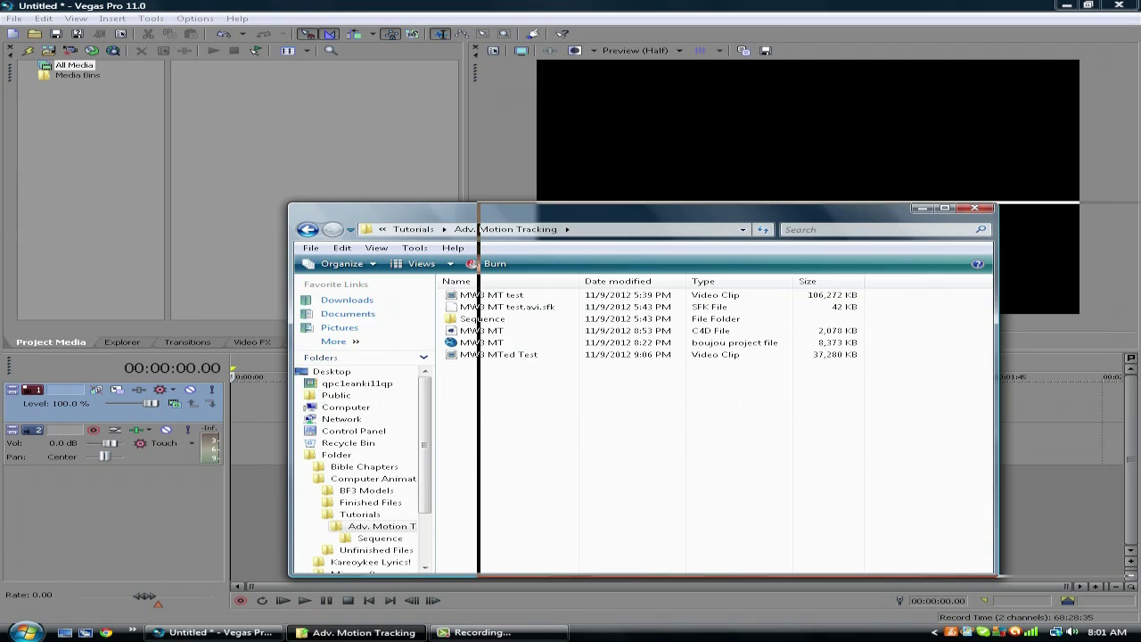
drag(624, 210, 820, 209)
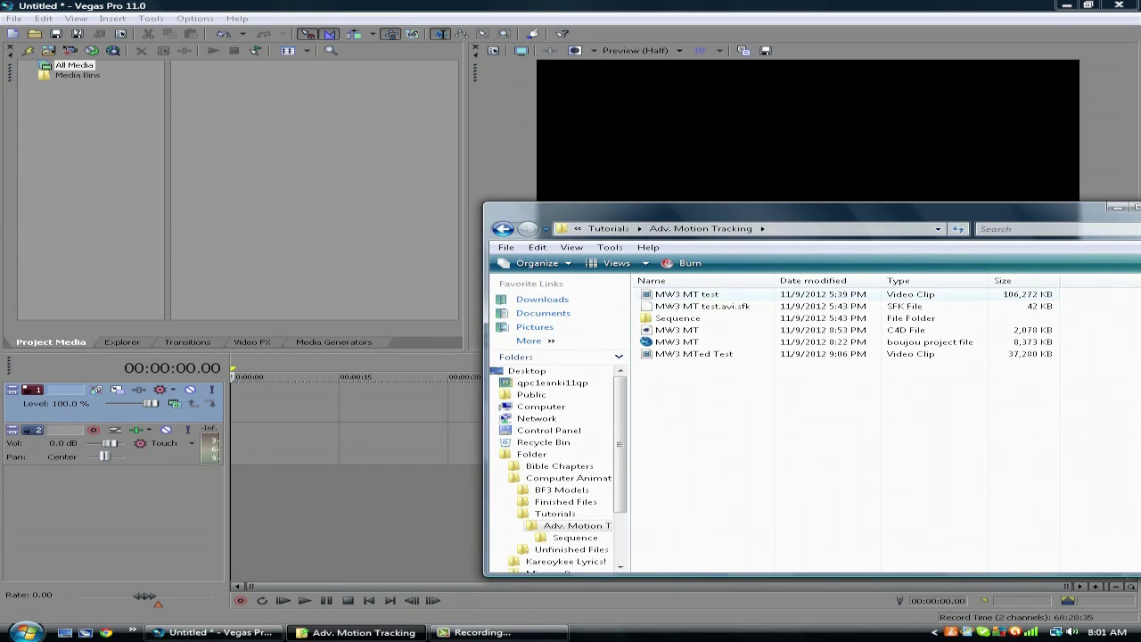
drag(686, 294, 259, 406)
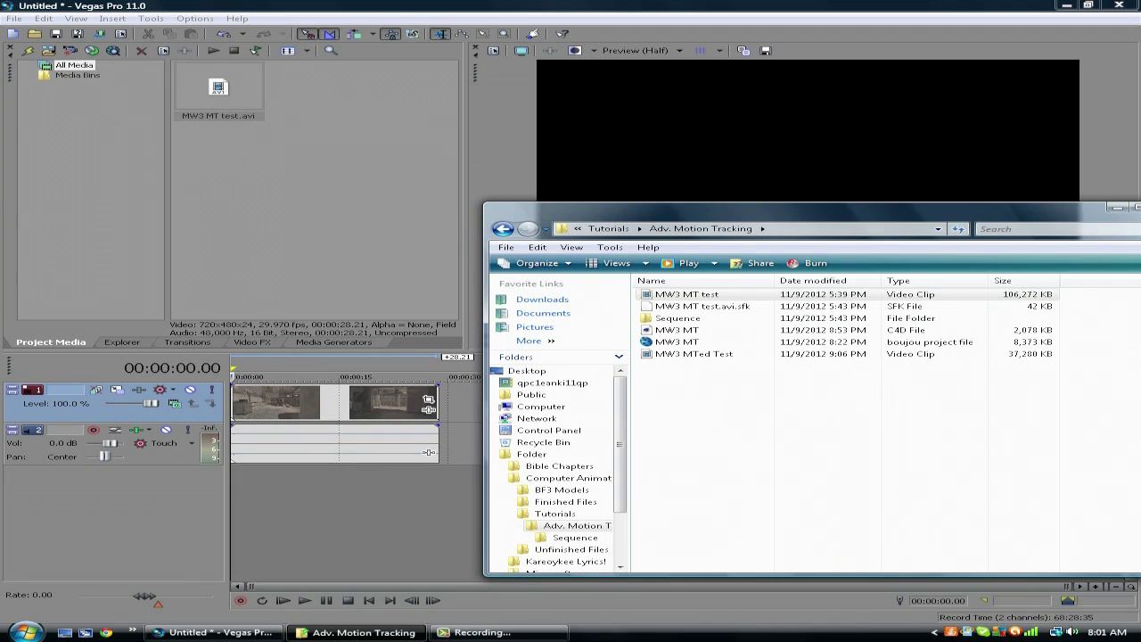
click(1118, 207)
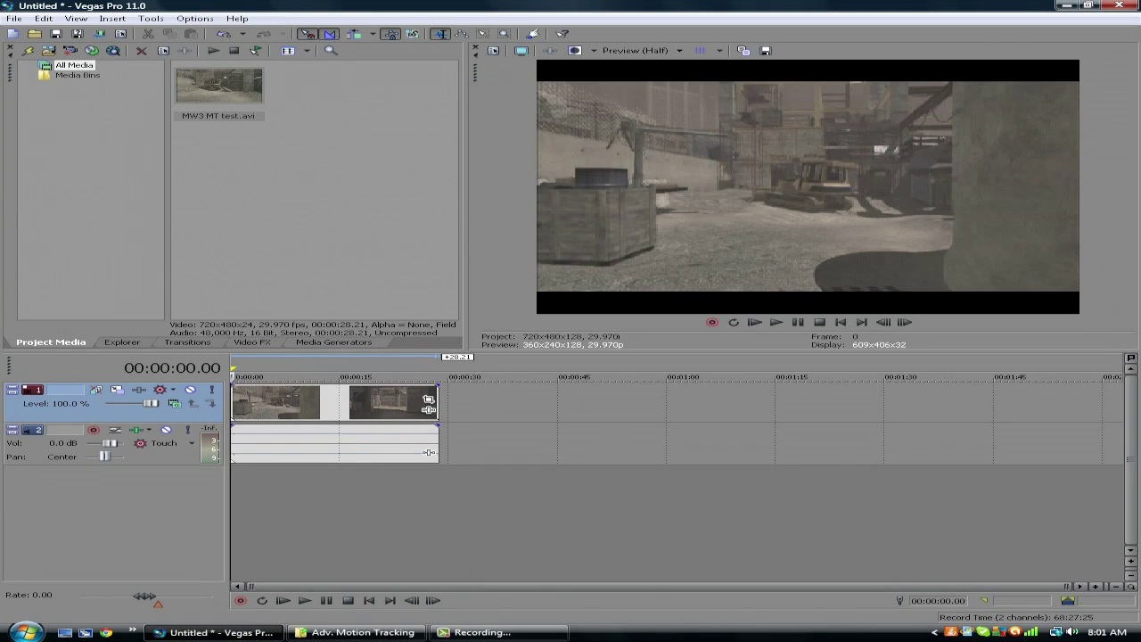
Set the MW3 MT test video event to Disable resample and turn off Maintain aspect ratio.
click(245, 403)
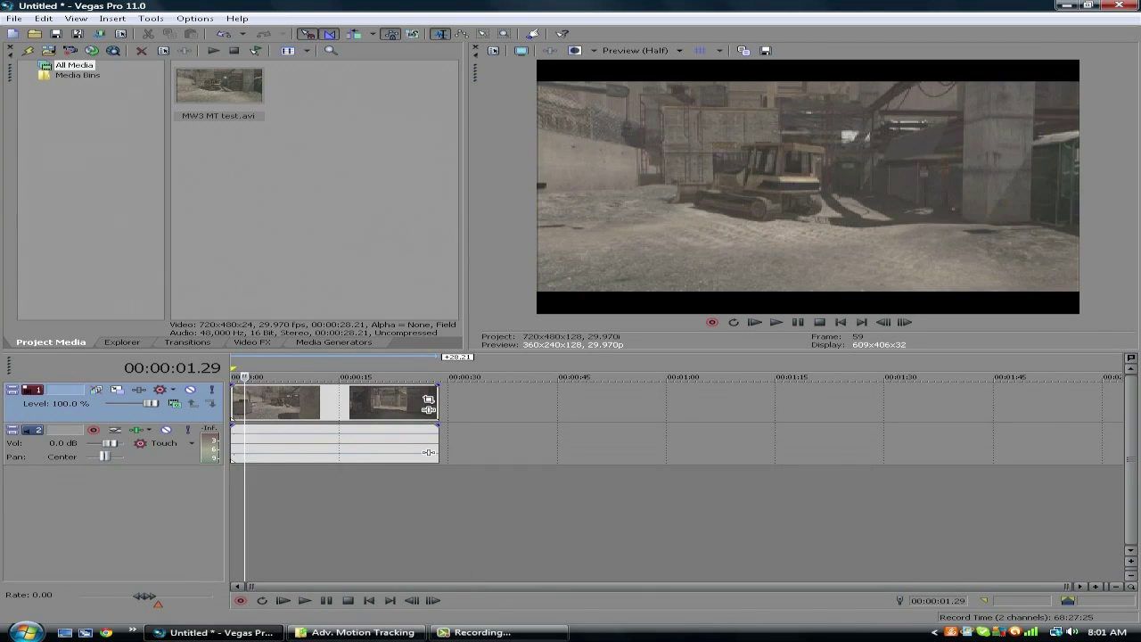
key(space)
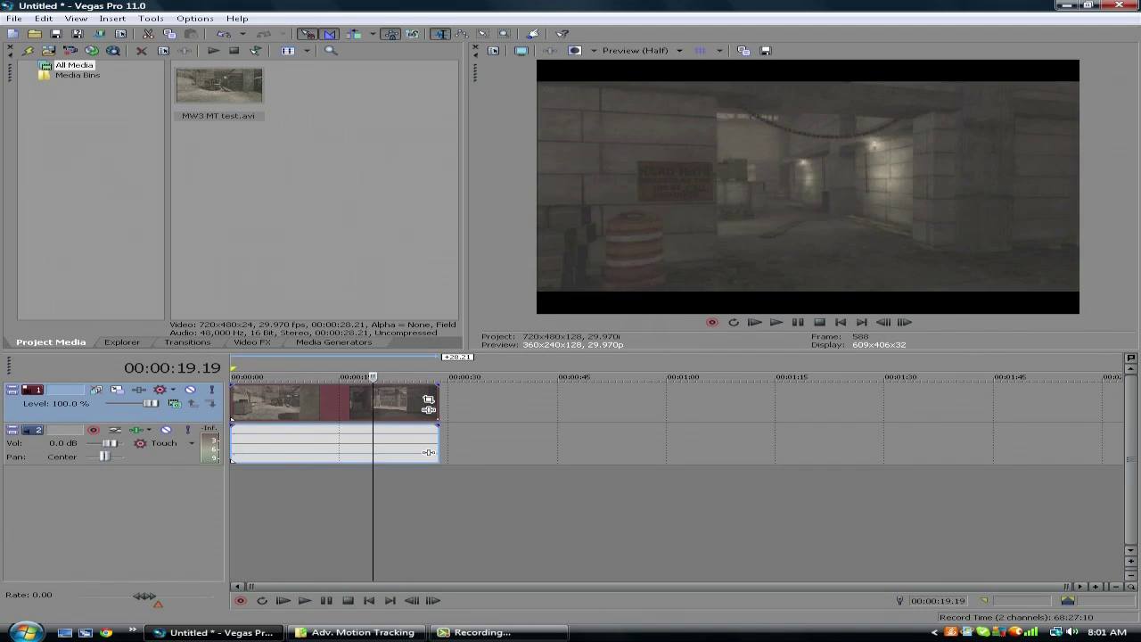
right_click(384, 400)
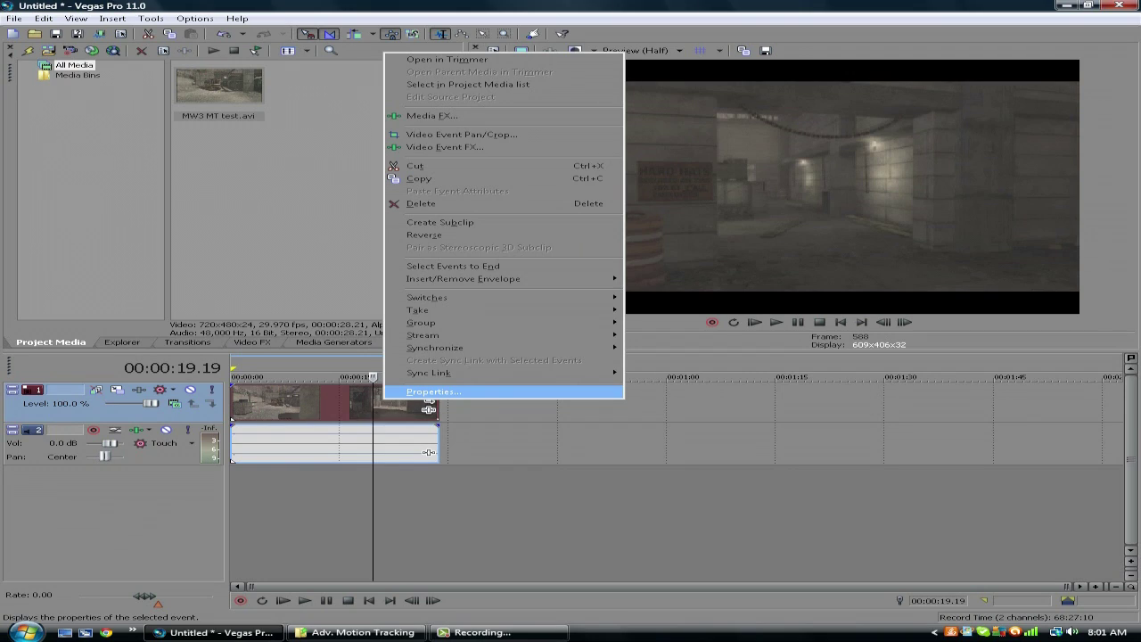
click(433, 391)
click(434, 255)
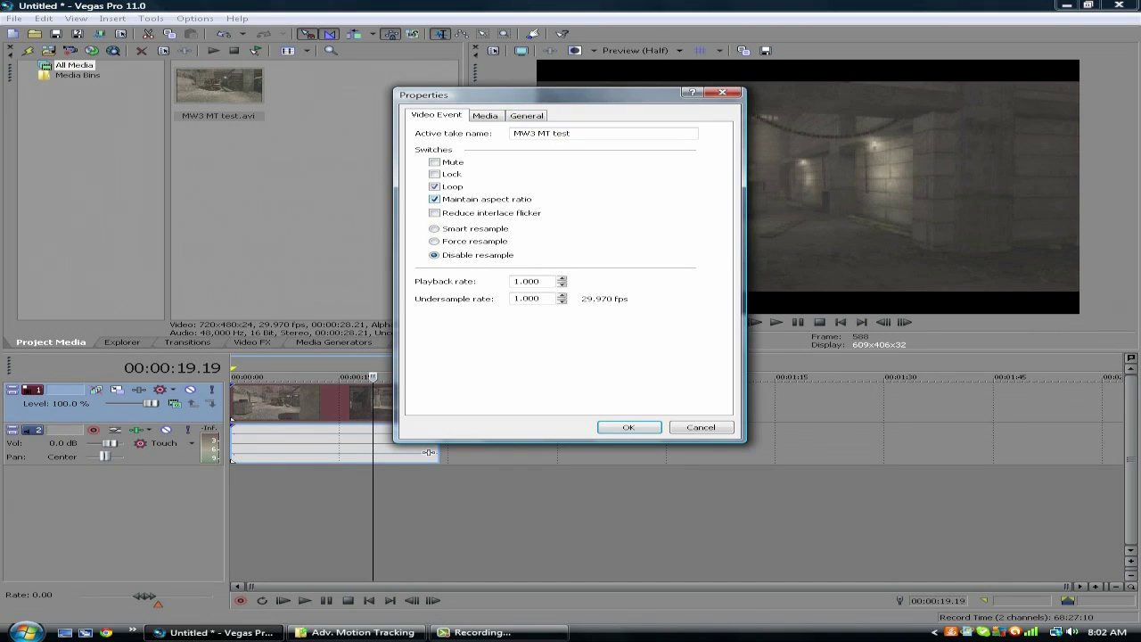
click(434, 199)
click(629, 427)
Remove the clip's audio event from its group with the video event.
click(330, 443)
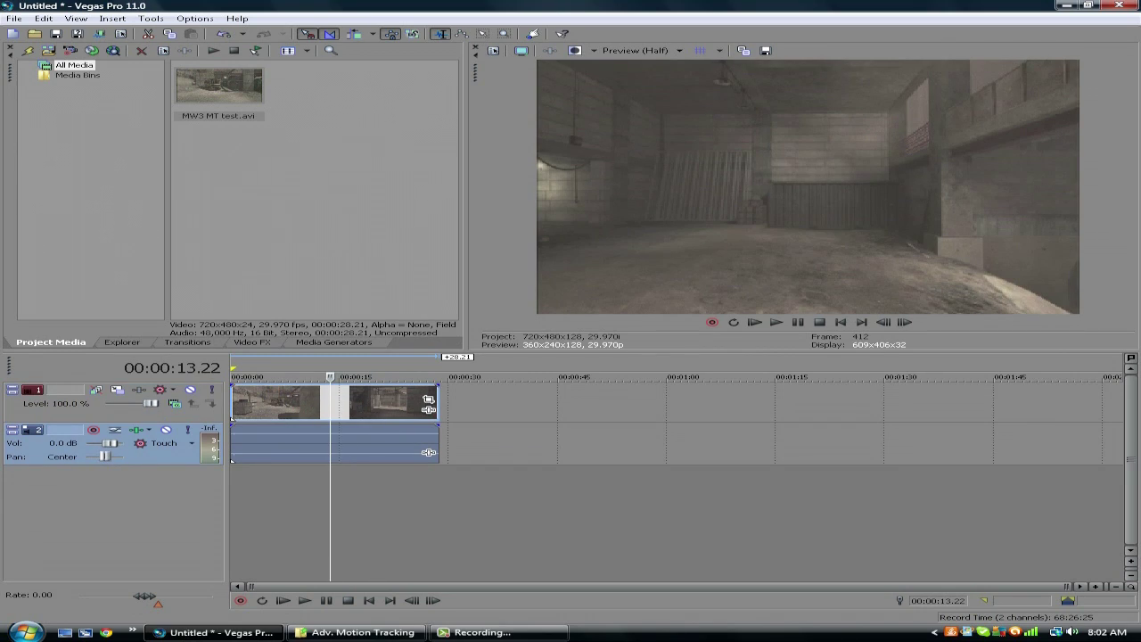
right_click(351, 443)
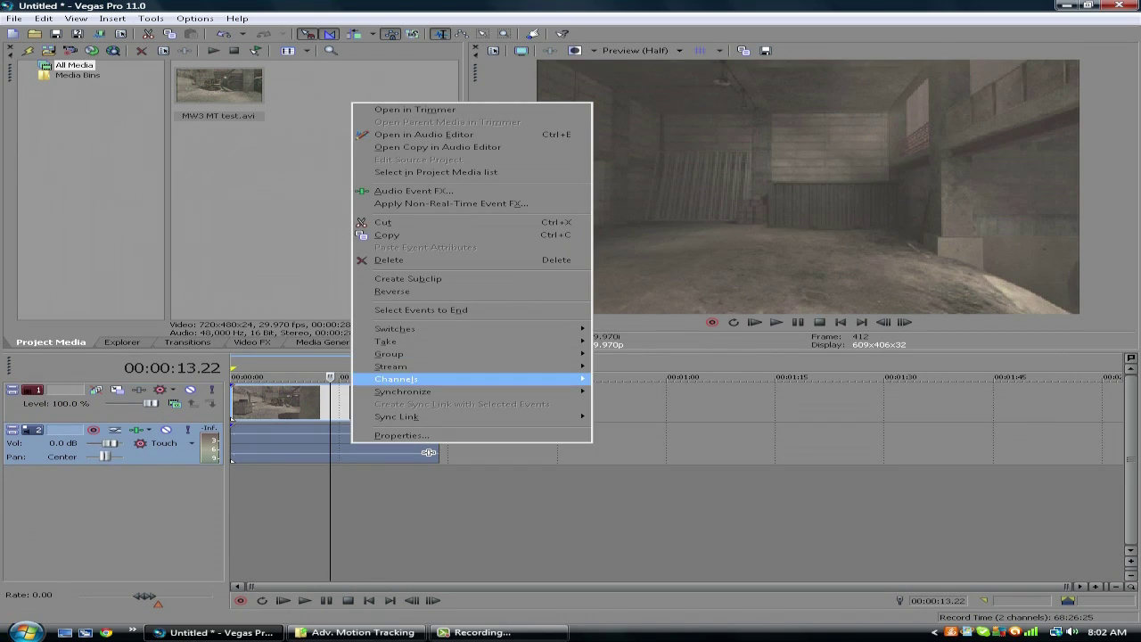
key(Up)
key(Up)
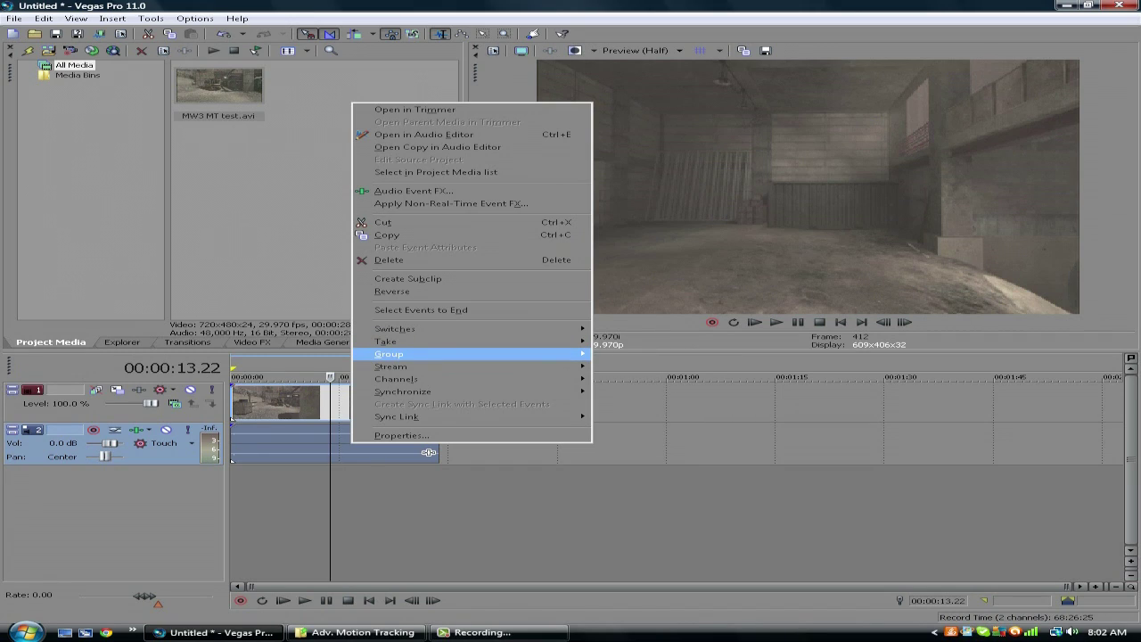
key(Right)
key(Down)
key(Down)
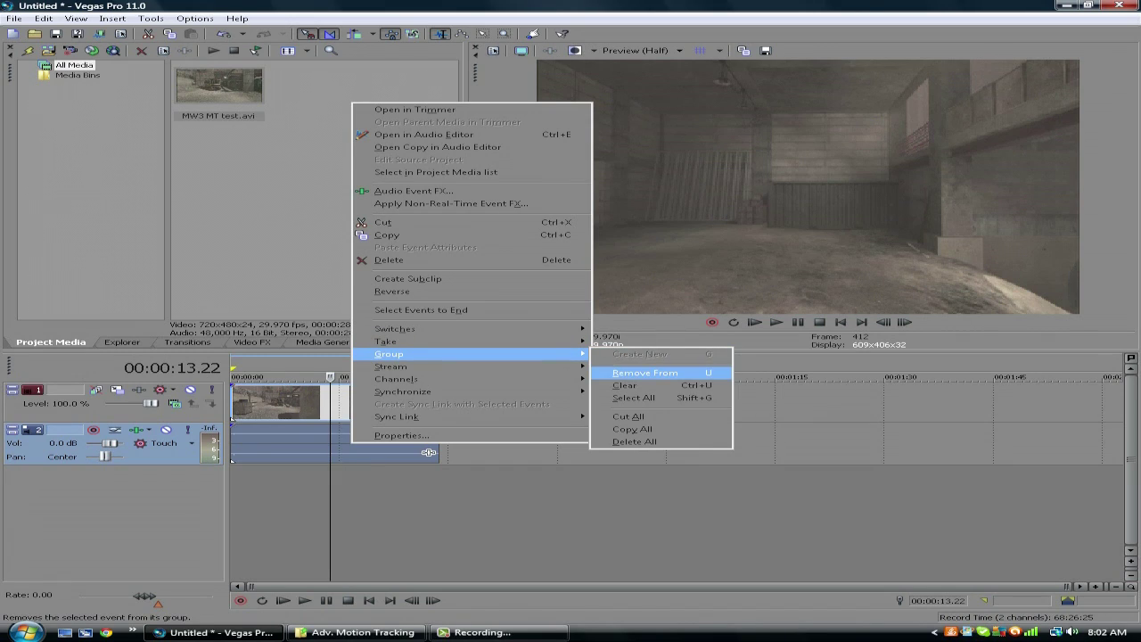
key(Return)
Delete the ungrouped audio event and its emptied audio track.
key(Right)
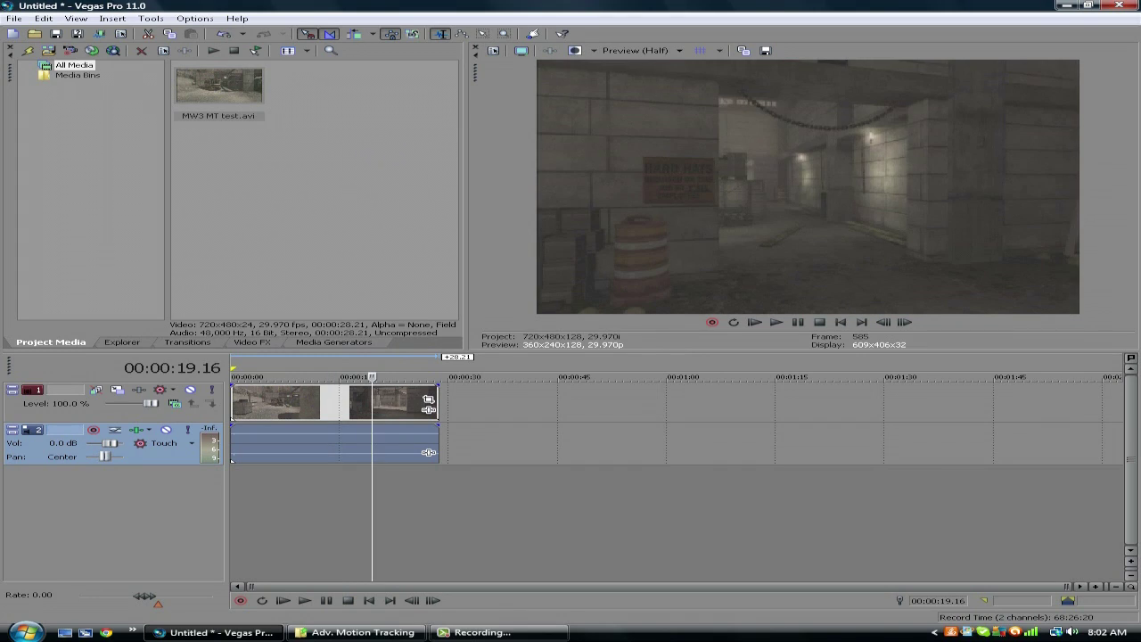
key(Delete)
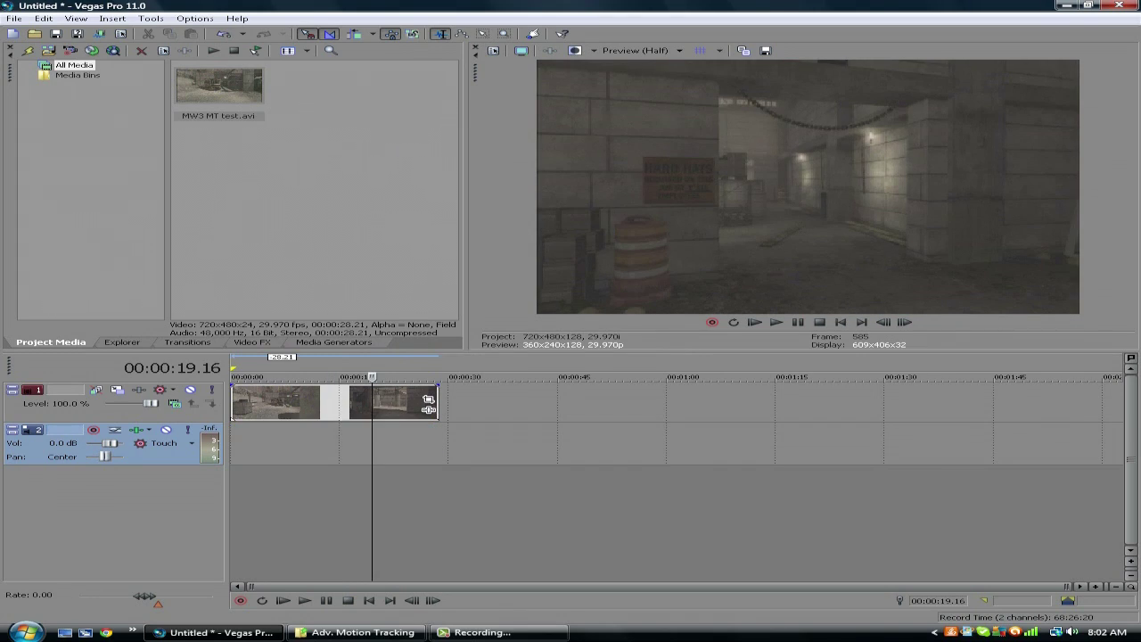
right_click(324, 444)
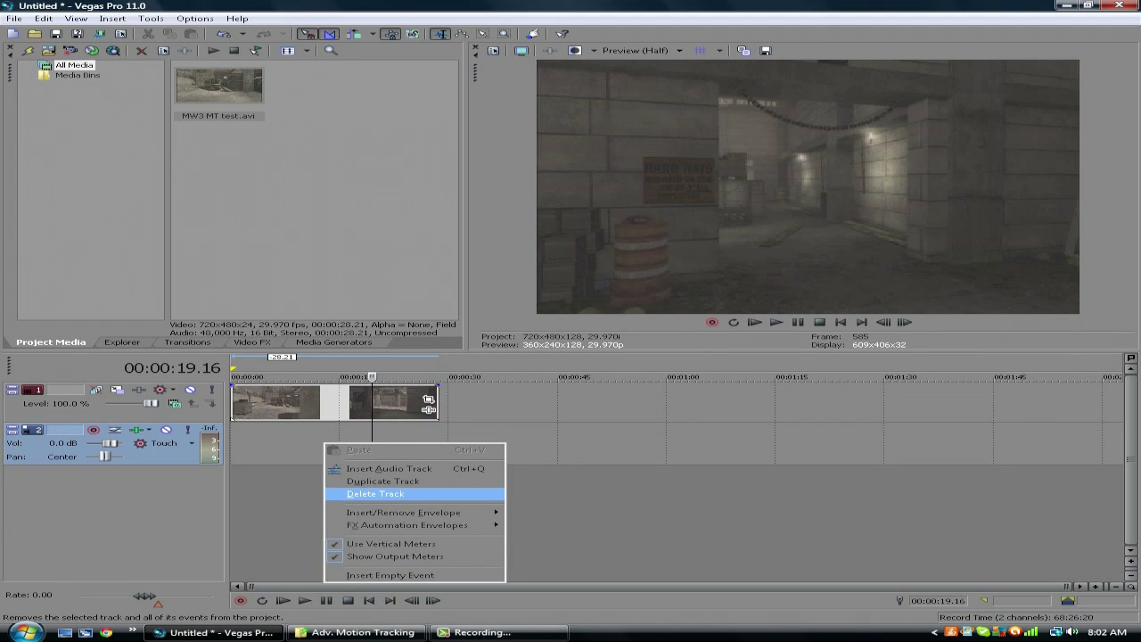
key(Return)
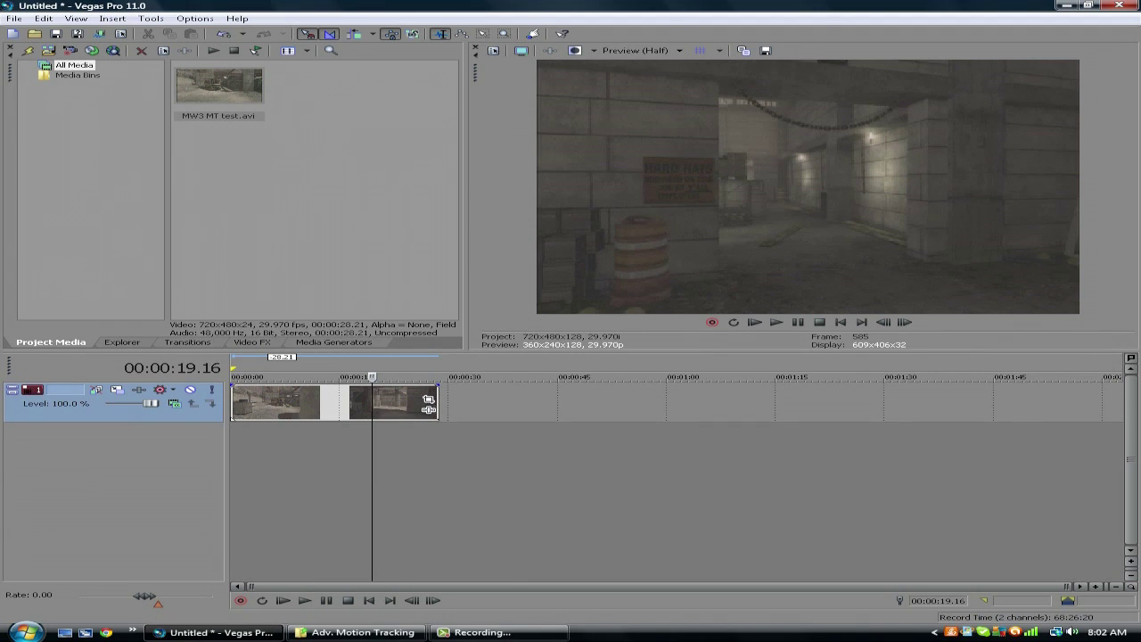
Return the playhead to the start of the timeline and open the Render As settings.
drag(371, 377, 232, 377)
click(15, 17)
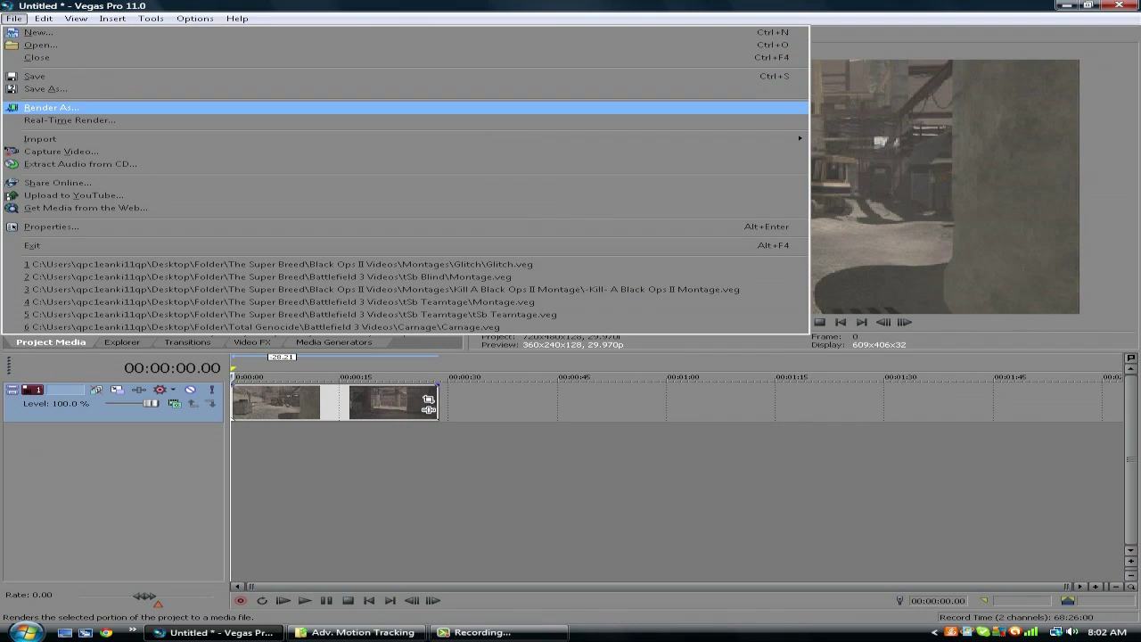
key(Escape)
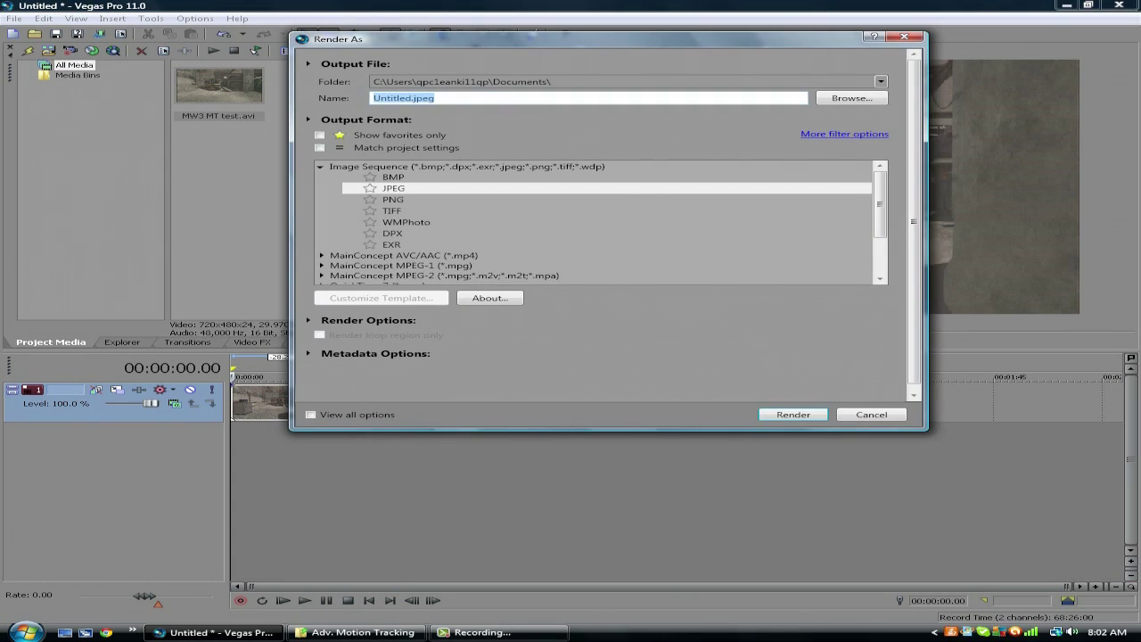
Create a folder named Motion Track on the Desktop and set it as the render output location, keeping the file name Untitled.
click(852, 98)
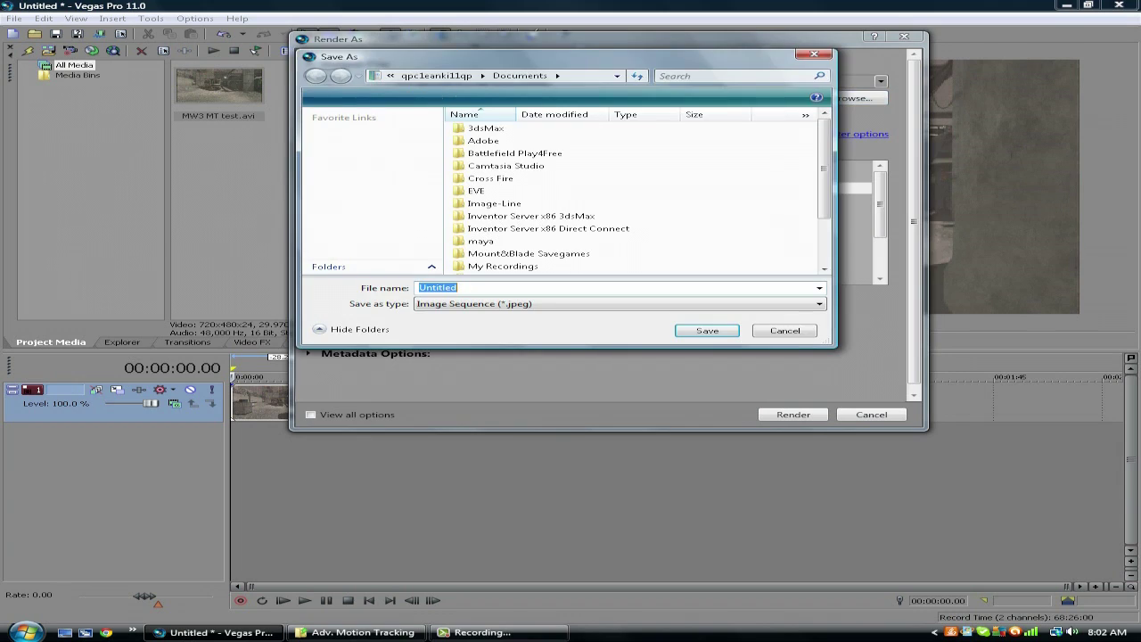
click(348, 147)
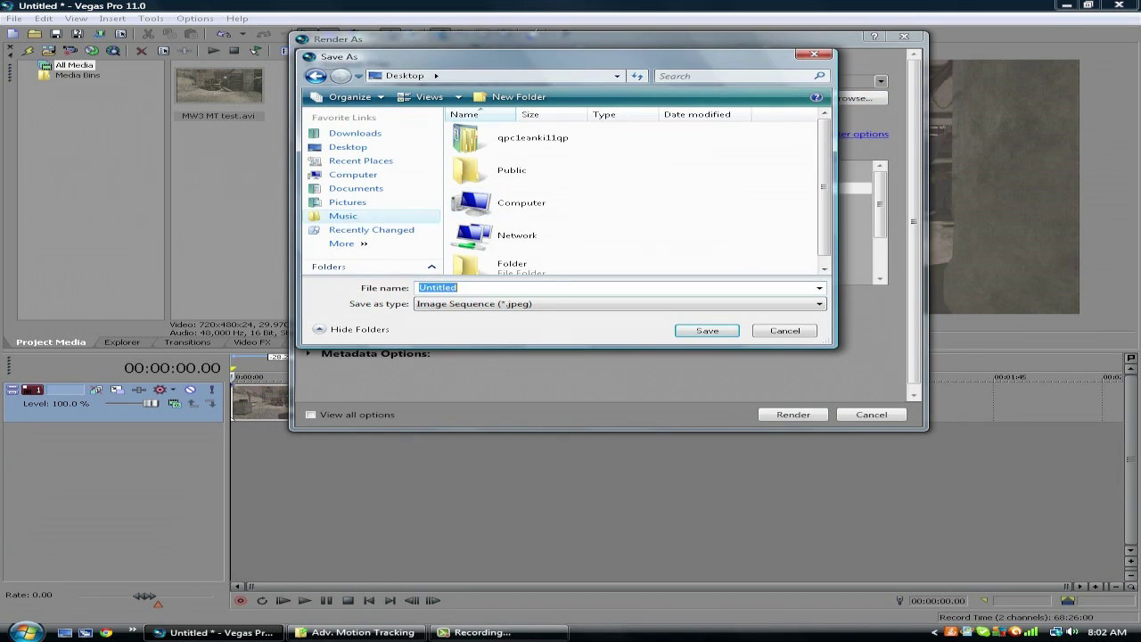
scroll(633, 196, down, 1)
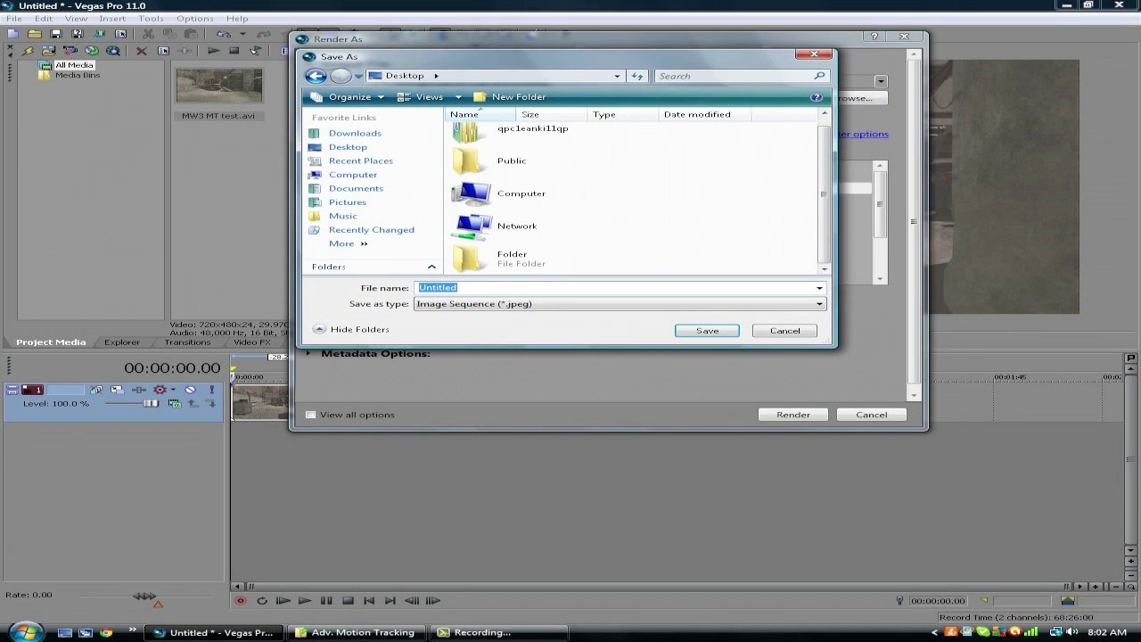
right_click(703, 210)
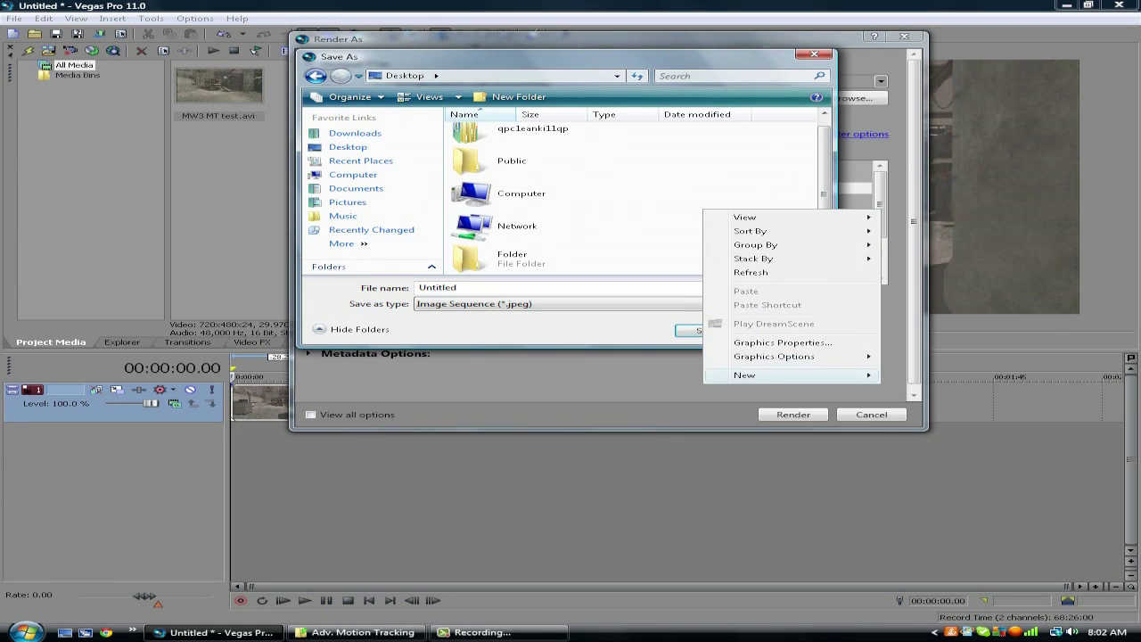
mouse_move(758, 374)
click(923, 375)
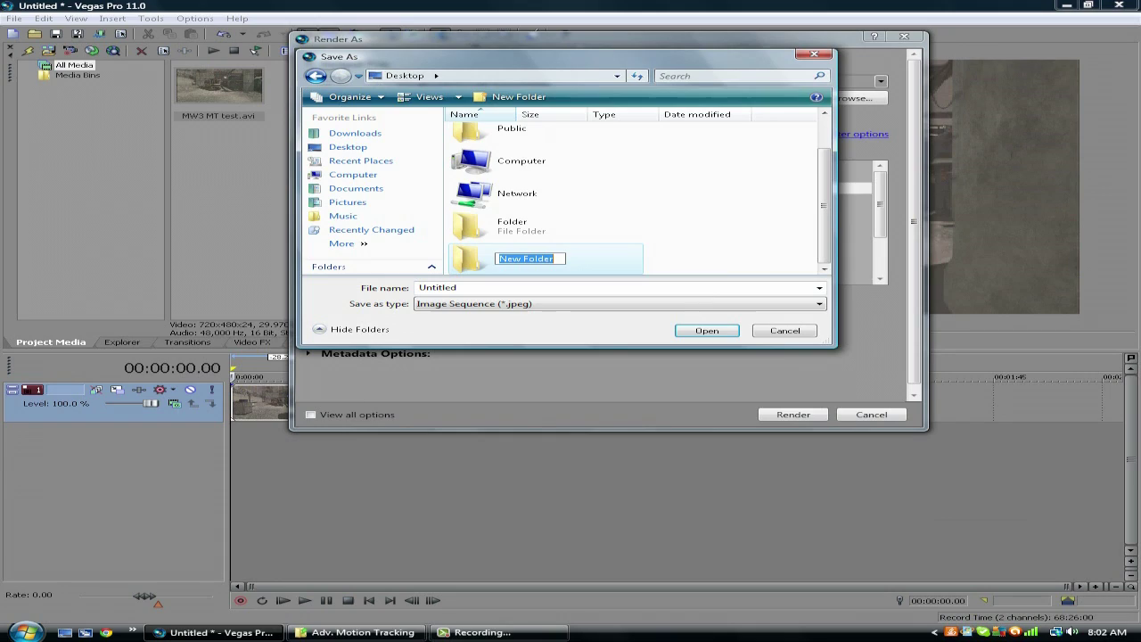
text(Motio)
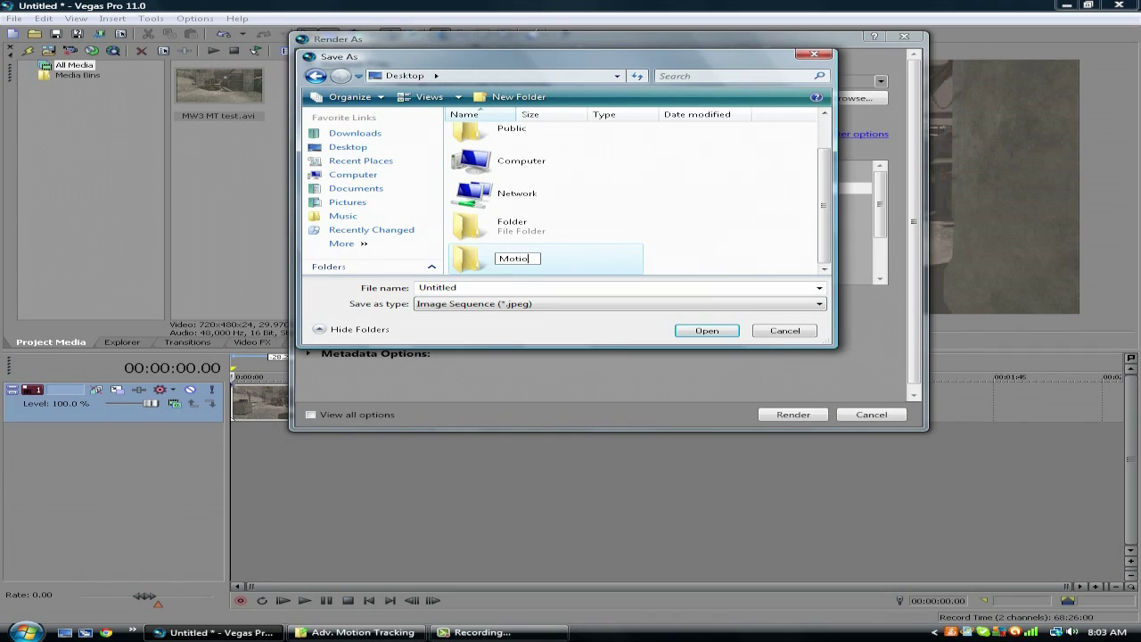
text(n tRACK)
key(BackSpace)
key(BackSpace)
key(BackSpace)
key(BackSpace)
key(BackSpace)
text(Track)
key(Return)
key(Return)
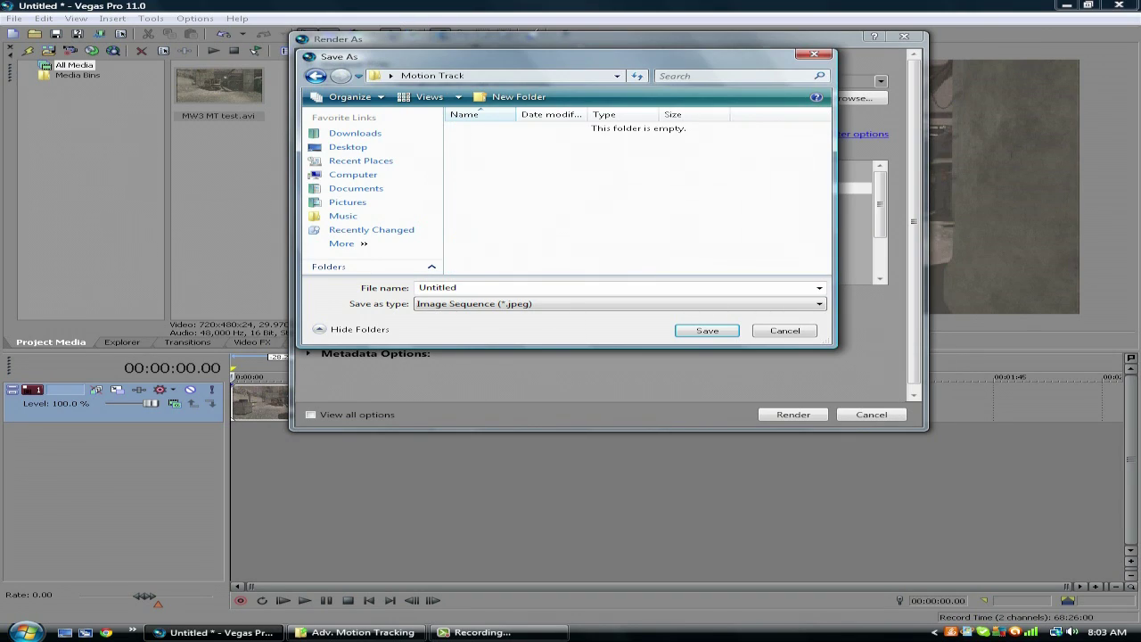
key(Return)
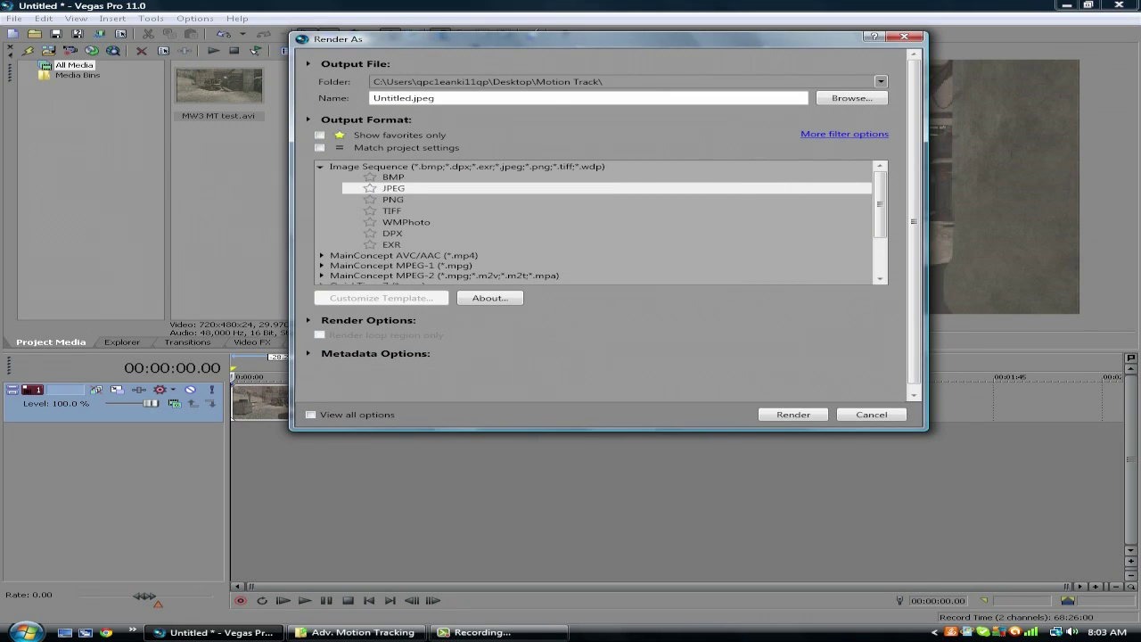
Choose the JPEG image sequence format and start rendering the project.
click(393, 188)
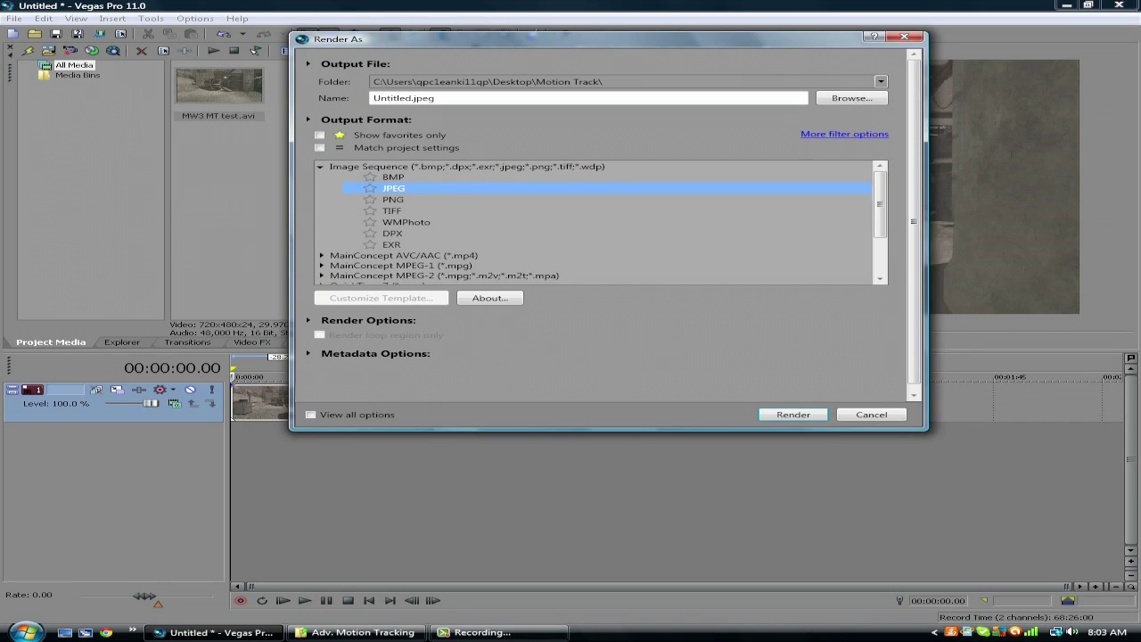
click(393, 211)
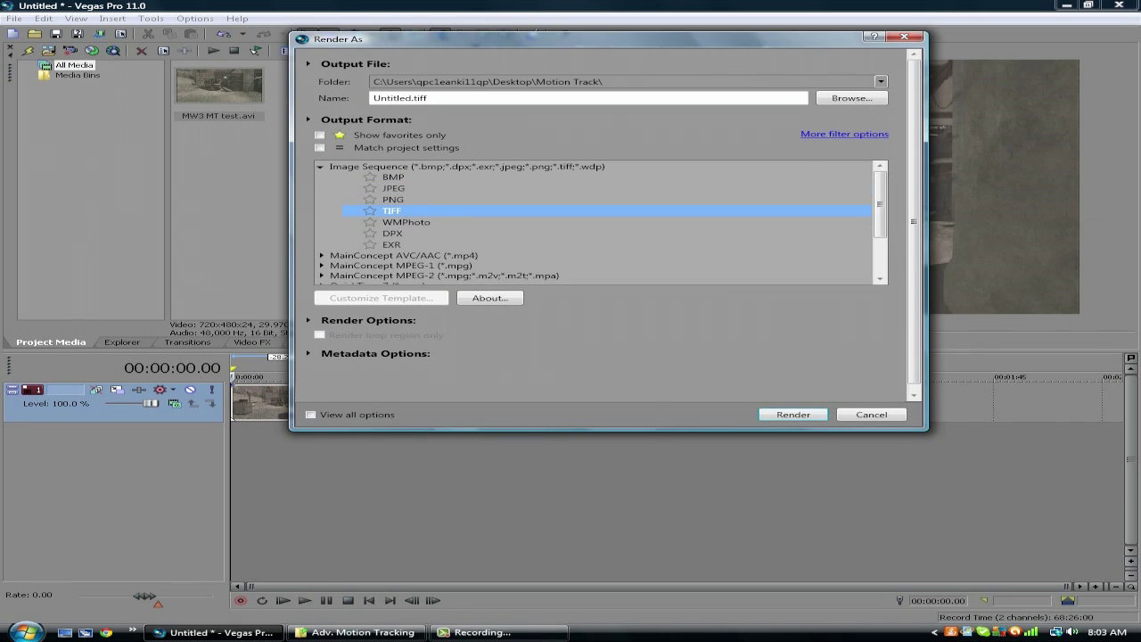
key(Up)
key(Up)
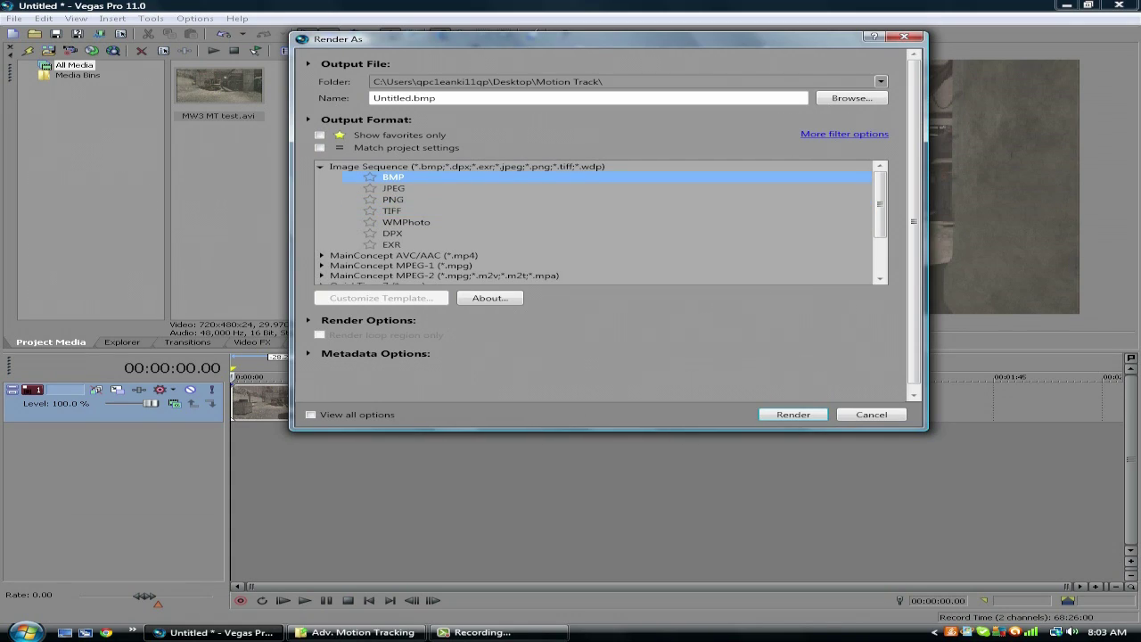
key(Down)
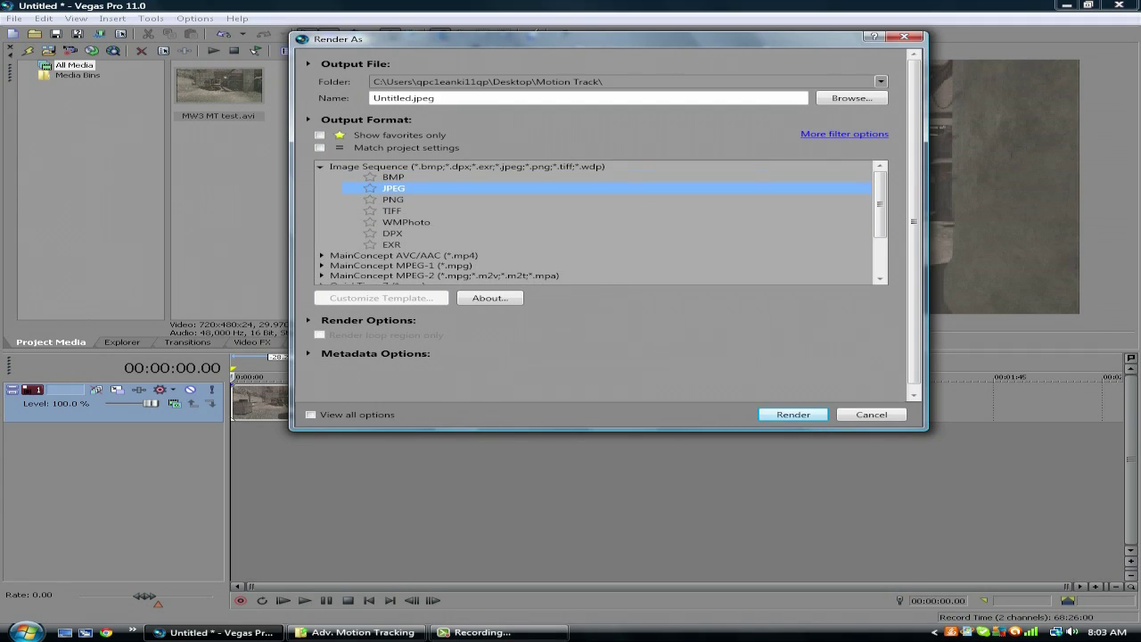
key(Return)
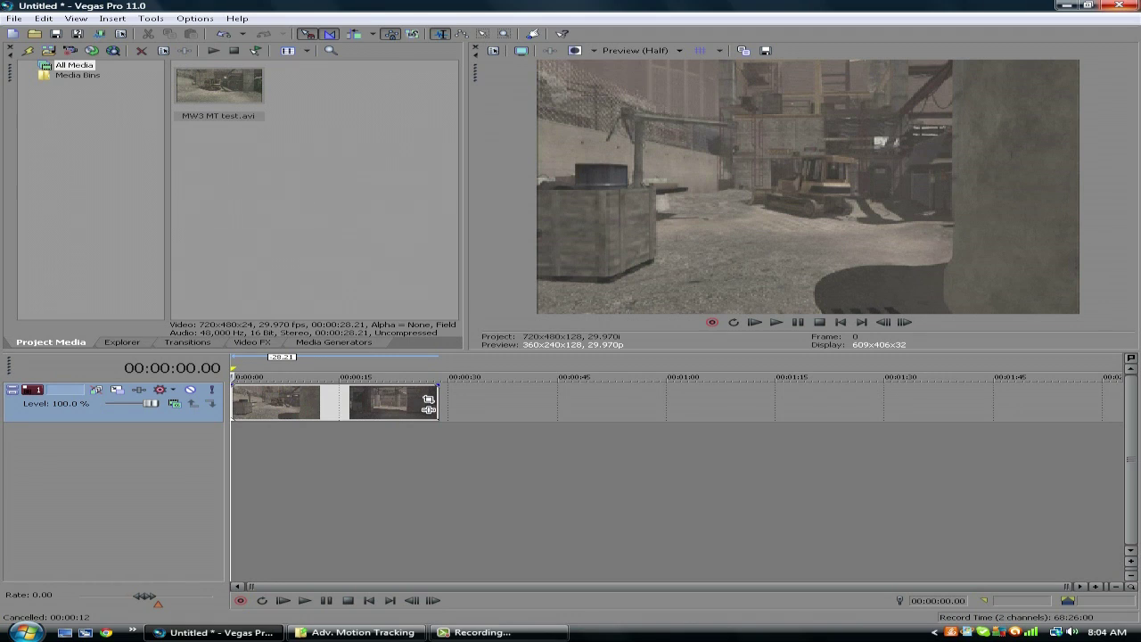
Close the video editor without saving the project.
key(alt+F4)
key(n)
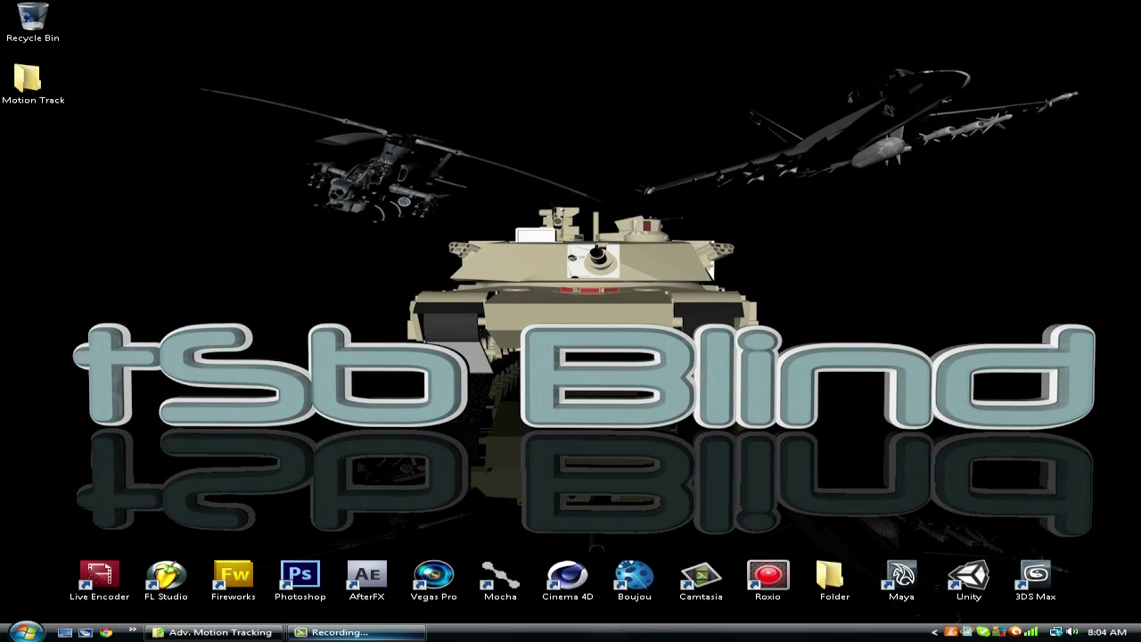
Check the rendered JPEG frames in the Sequence folder under Adv. Motion Tracking, and minimize the folder window.
click(214, 632)
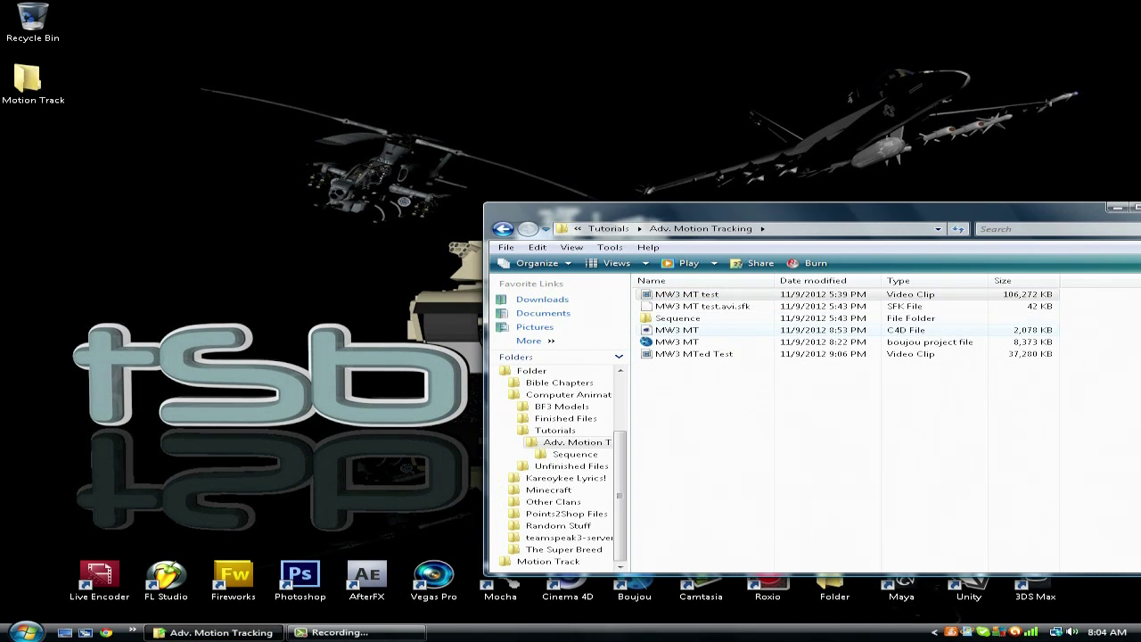
double_click(678, 319)
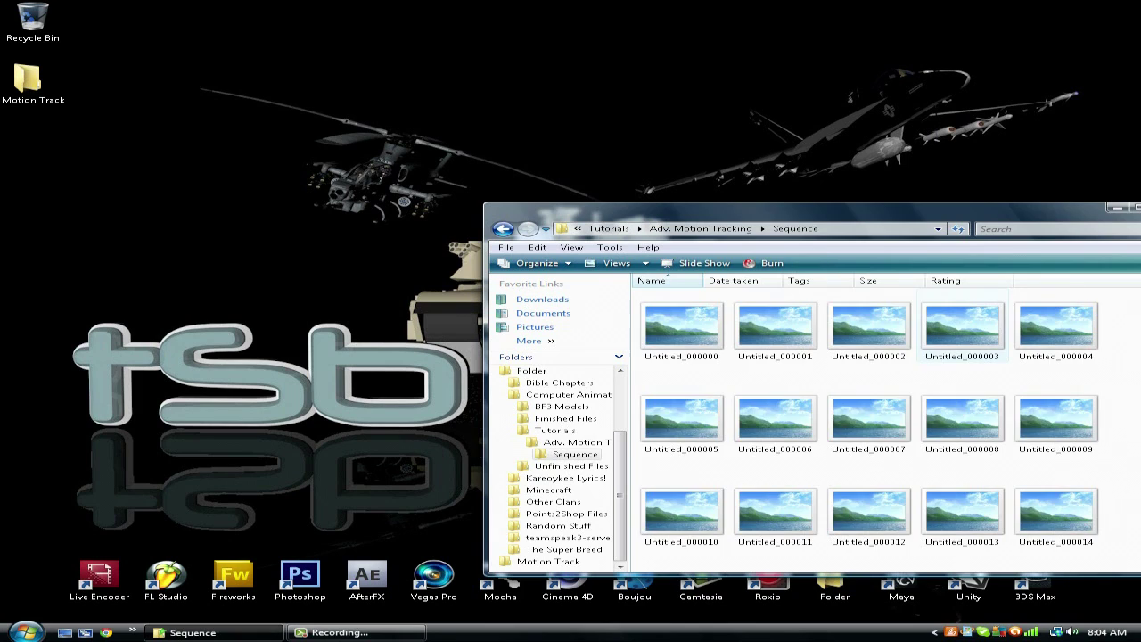
drag(695, 213, 365, 109)
mouse_move(850, 185)
mouse_down()
mouse_move(849, 452)
mouse_move(850, 184)
mouse_up()
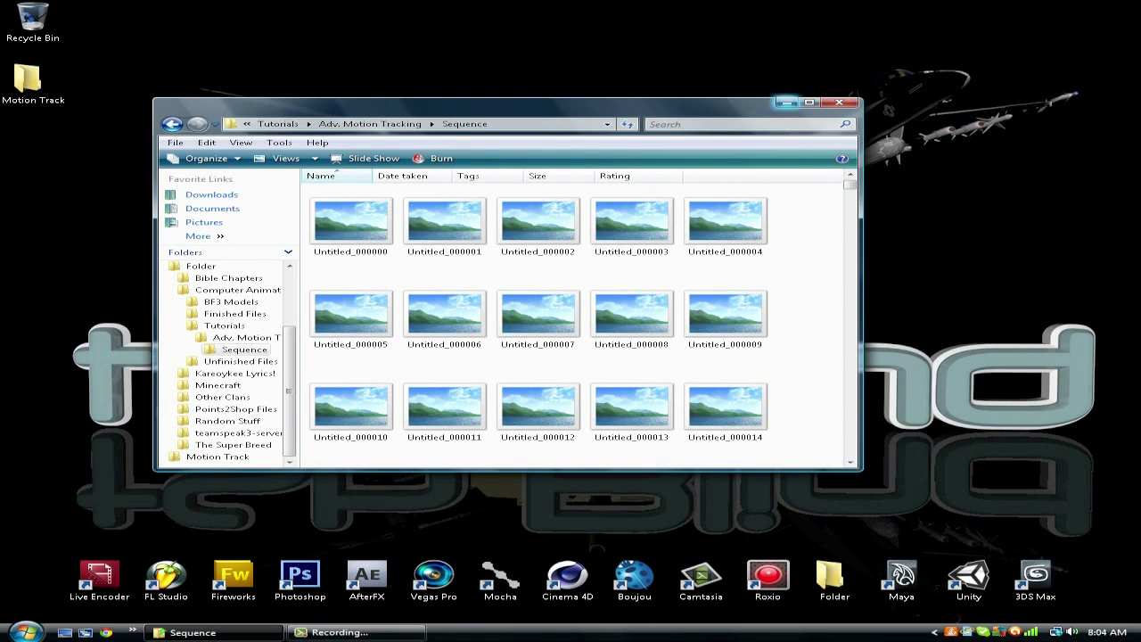
click(785, 101)
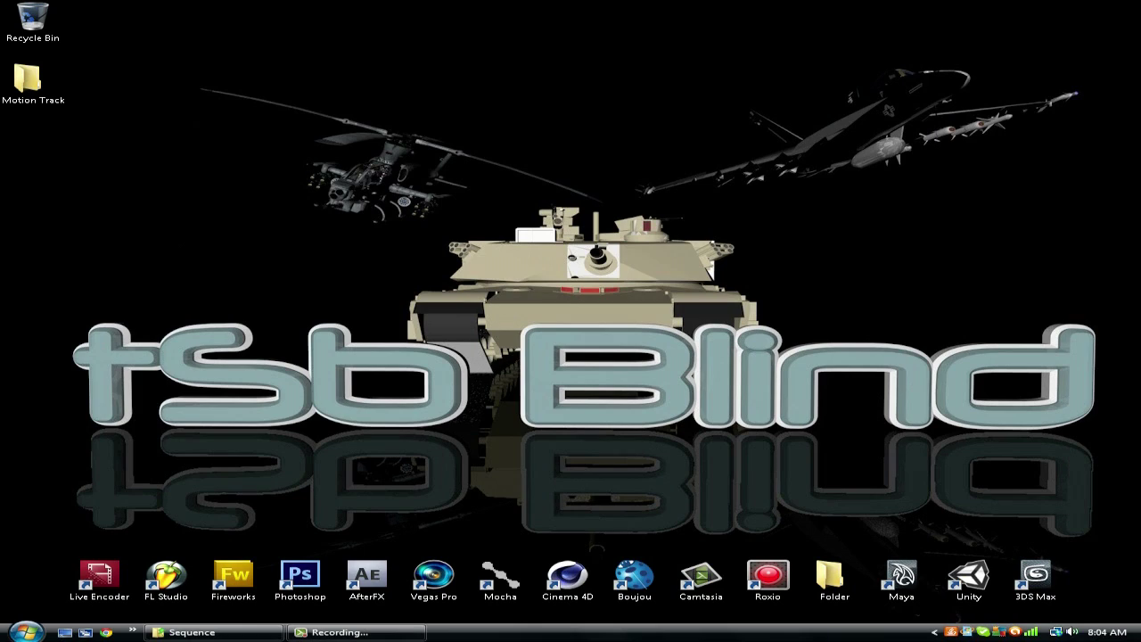
Launch boujou, start importing an image sequence and browse to the Desktop folder.
double_click(634, 577)
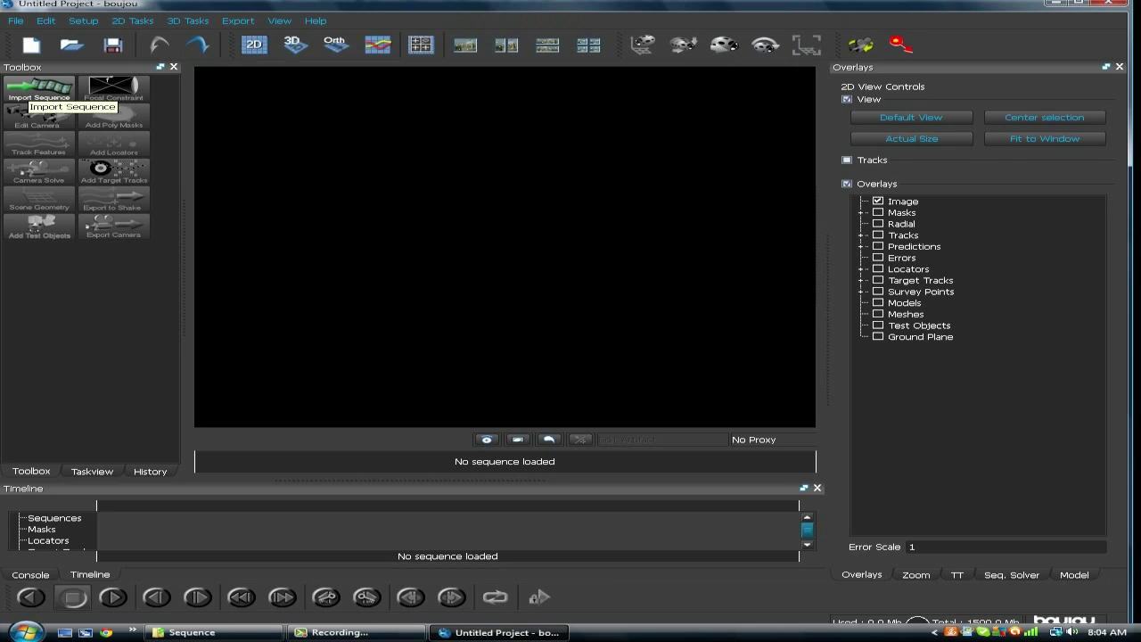
click(39, 89)
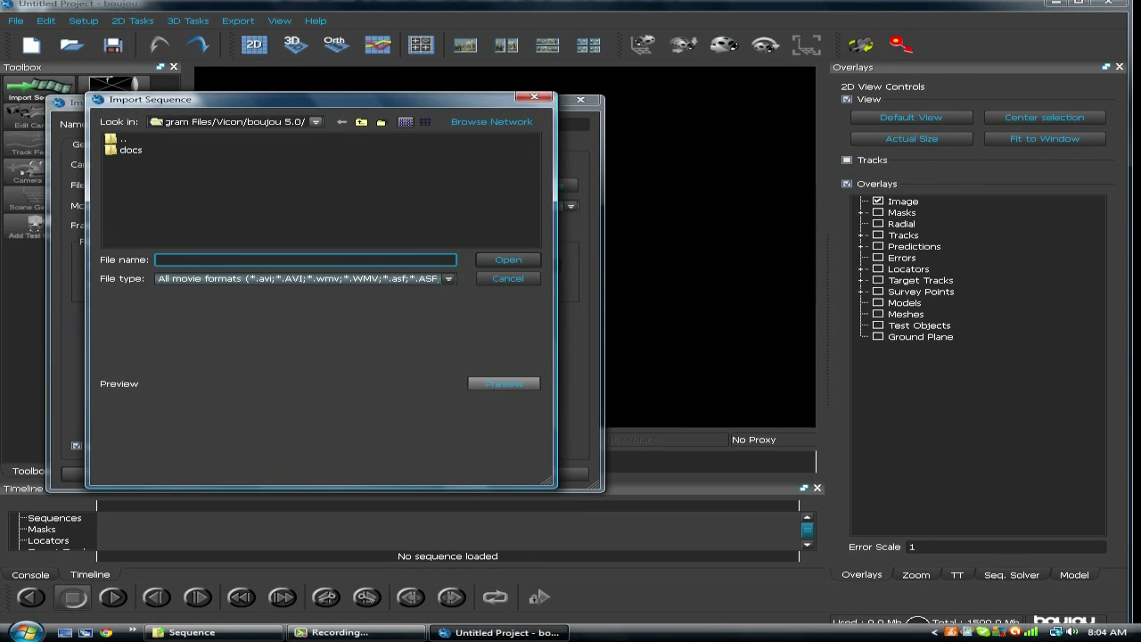
click(315, 122)
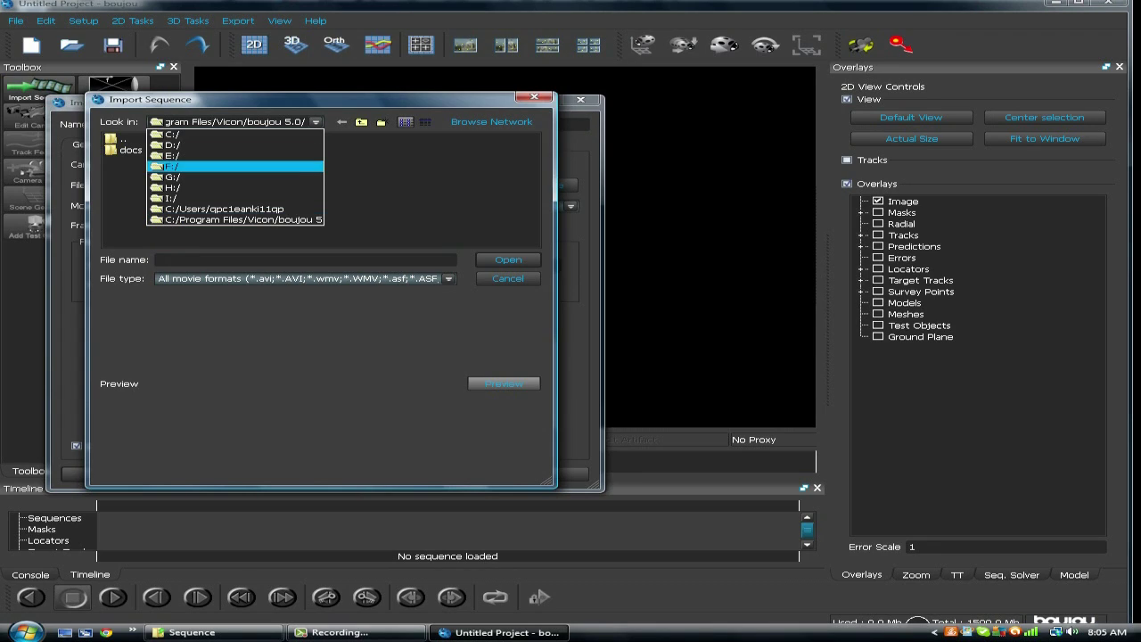
click(224, 209)
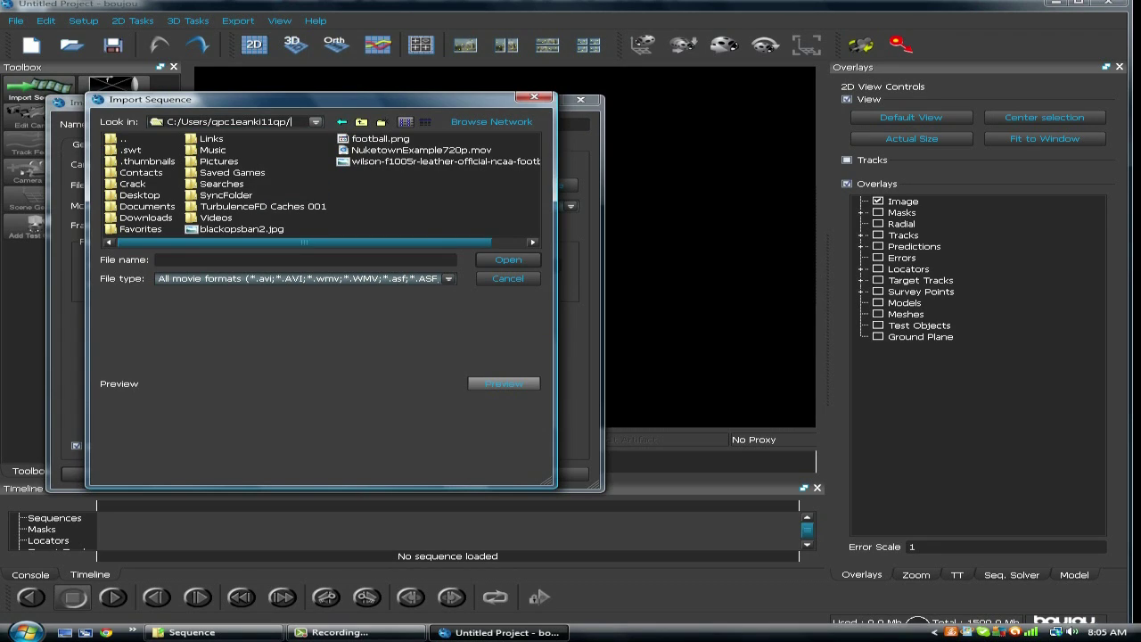
click(316, 121)
click(316, 121)
double_click(139, 196)
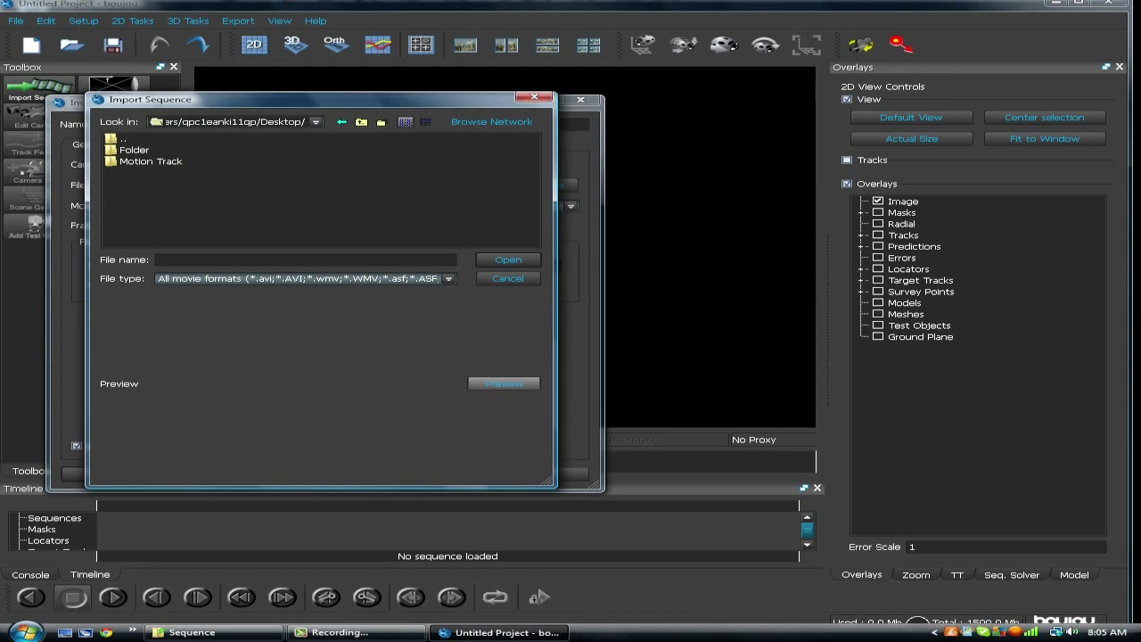
Open Untitled_000000.jpeg from Folder/Computer Animation/Tutorials/Adv. Motion Tracking/Sequence as the sequence to import.
double_click(134, 150)
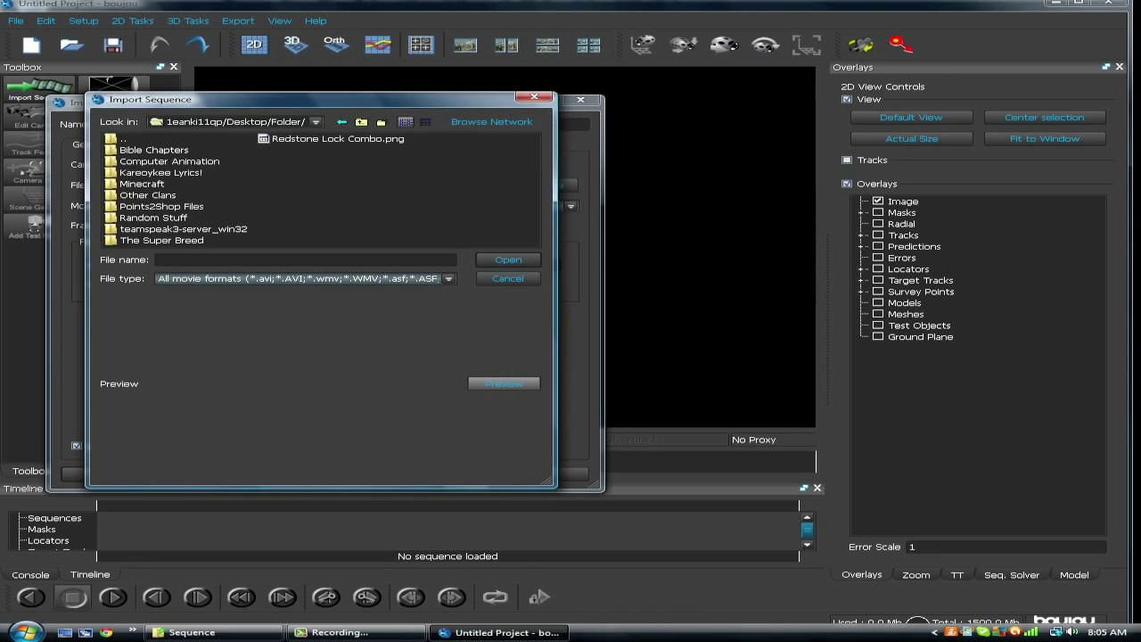
double_click(169, 161)
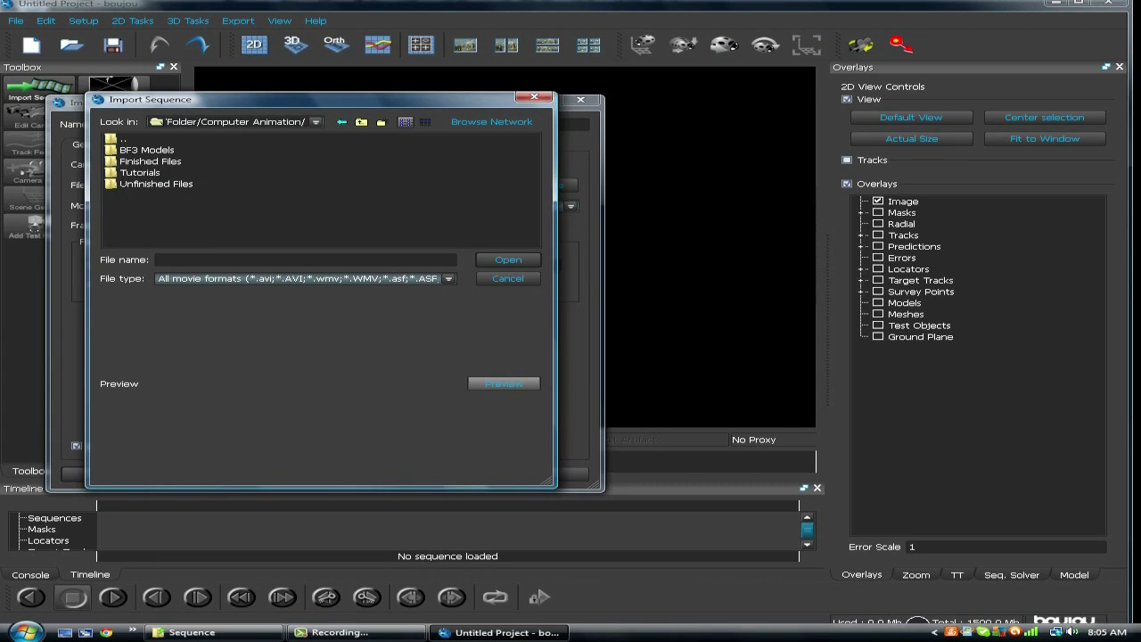
double_click(140, 172)
double_click(152, 150)
click(145, 150)
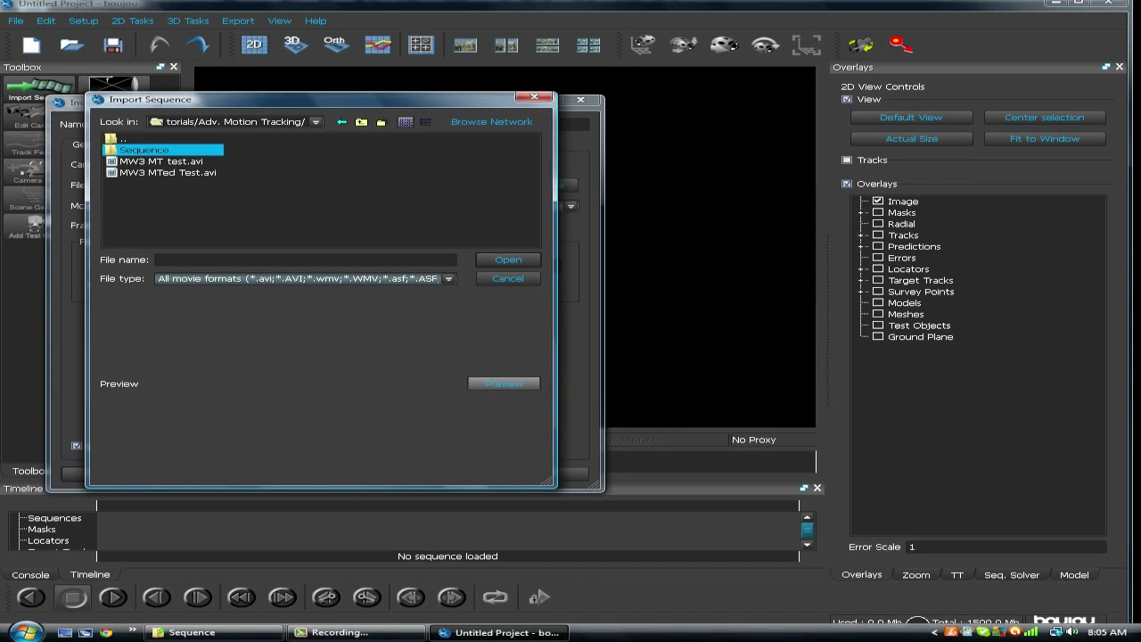
double_click(145, 150)
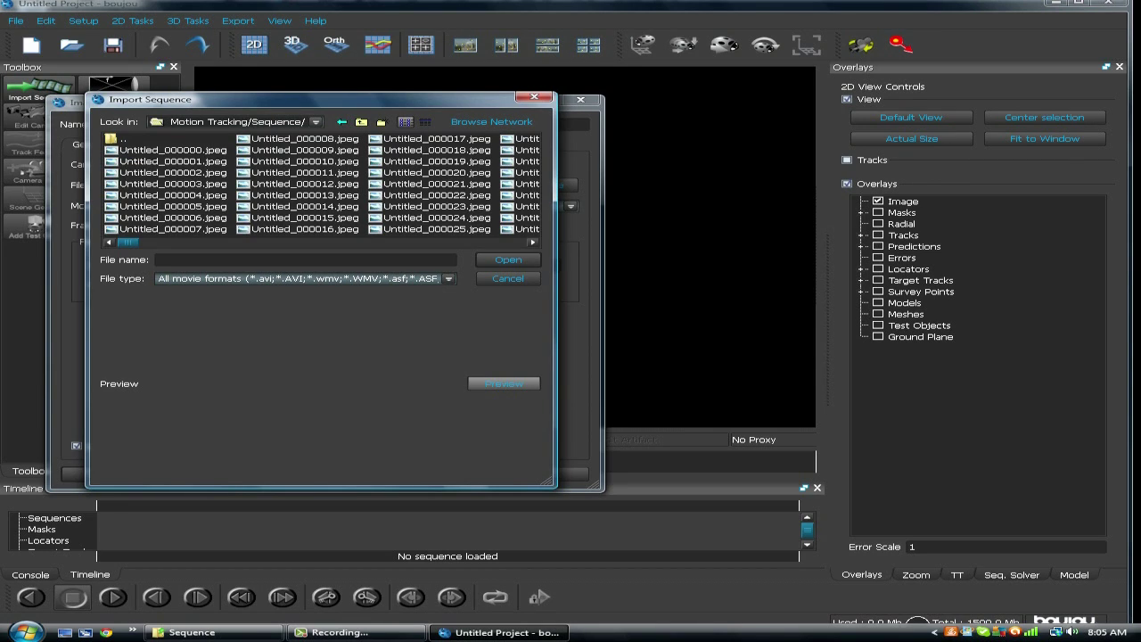
click(145, 150)
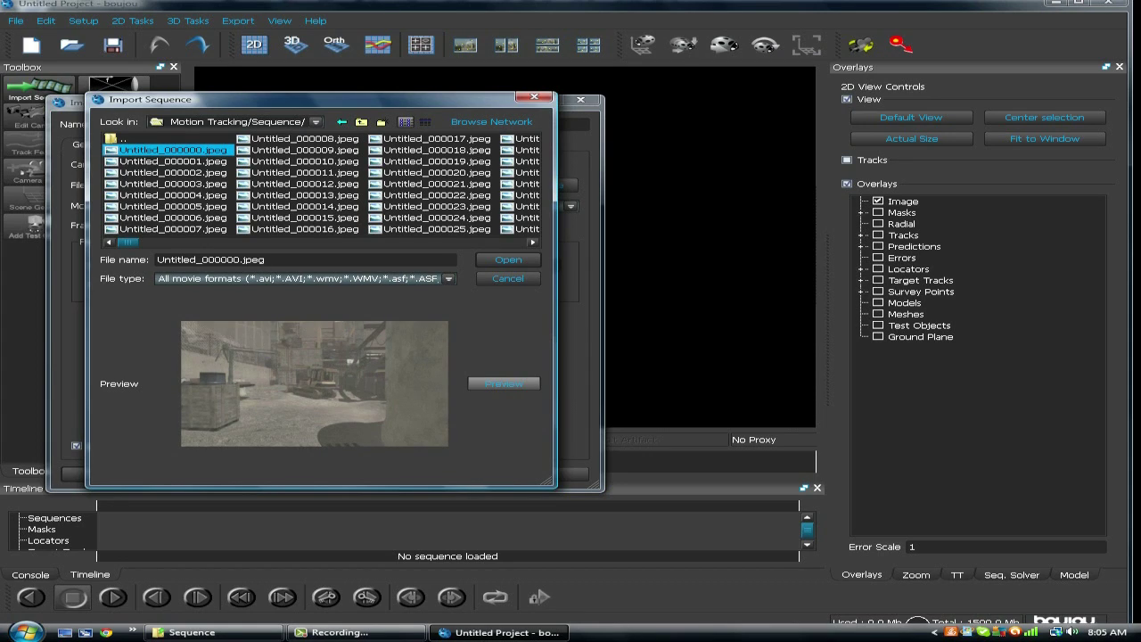
key(Return)
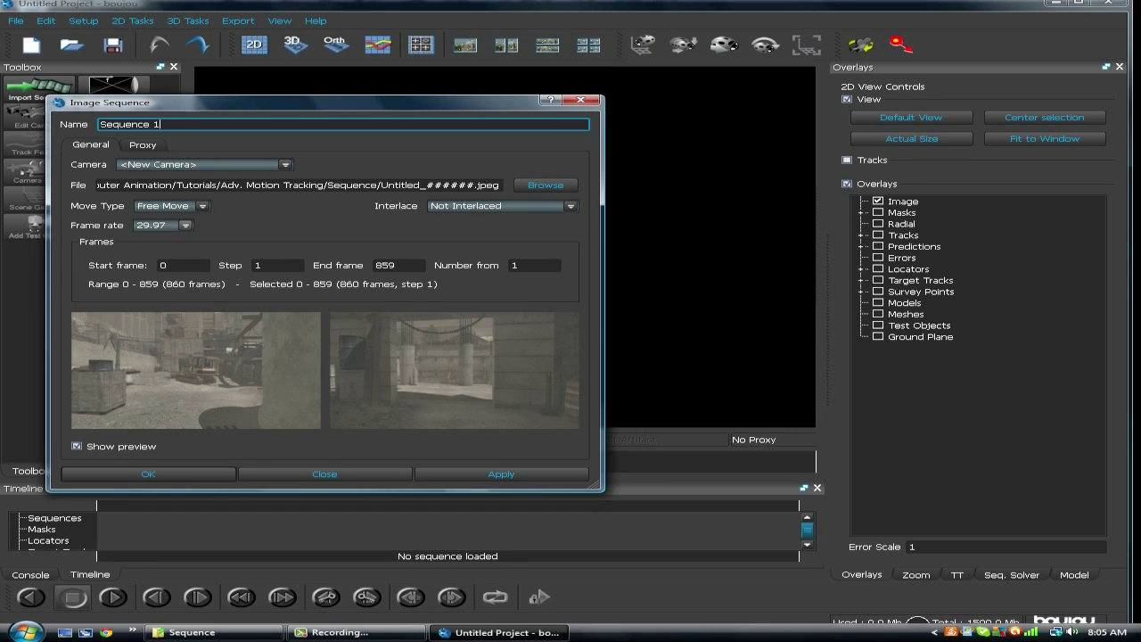
Set the image sequence's frame rate to 29.97, apply the import settings and close the dialog.
click(186, 226)
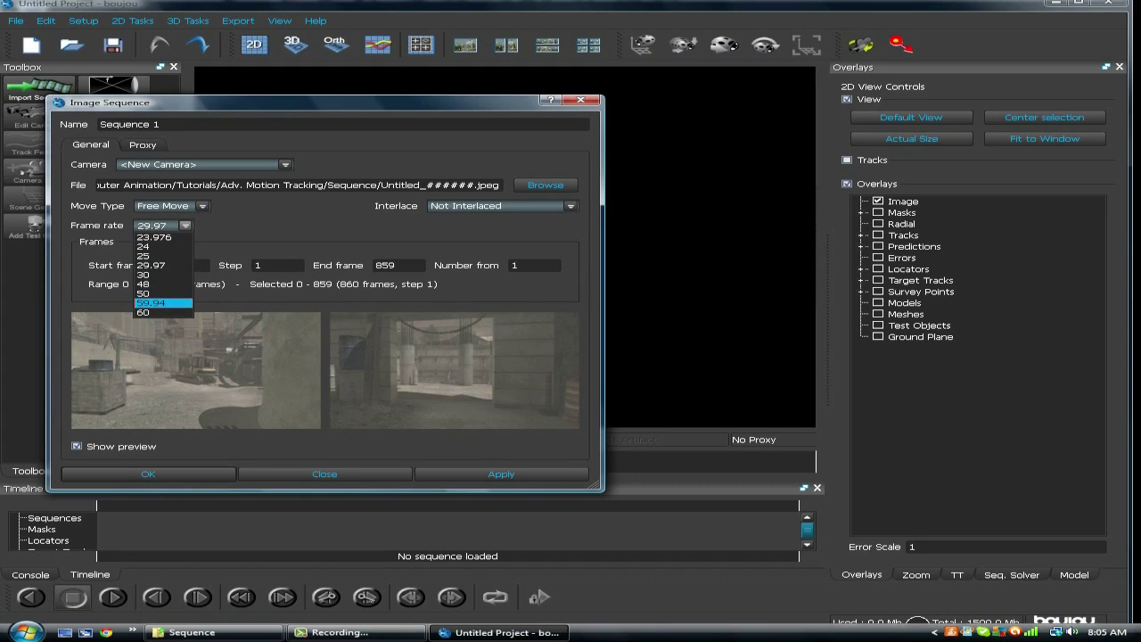
click(163, 313)
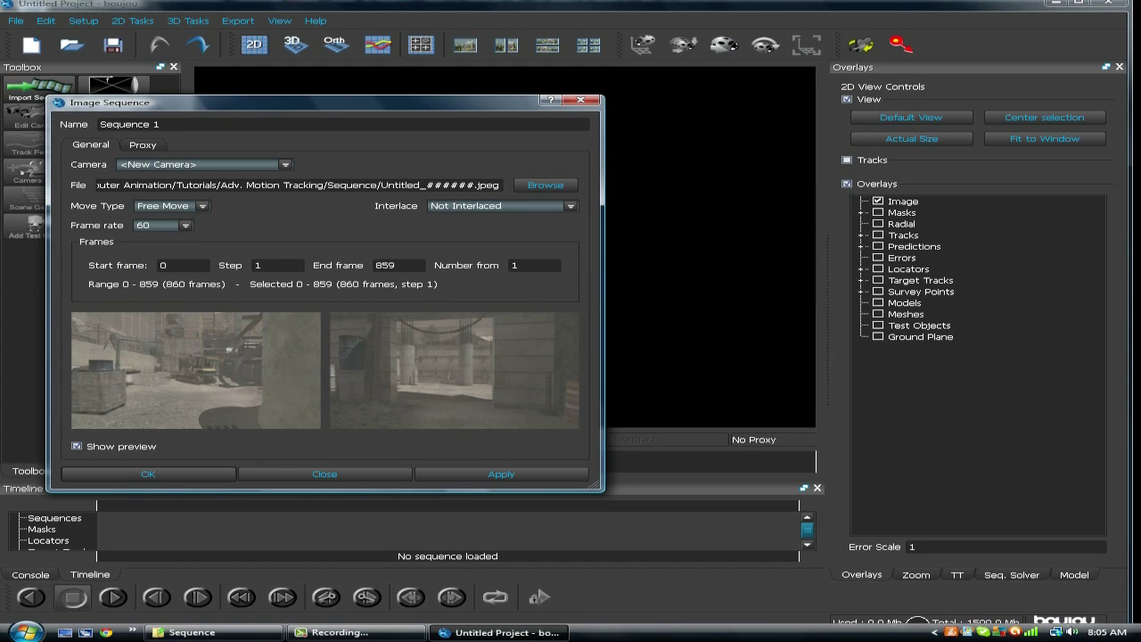
click(185, 225)
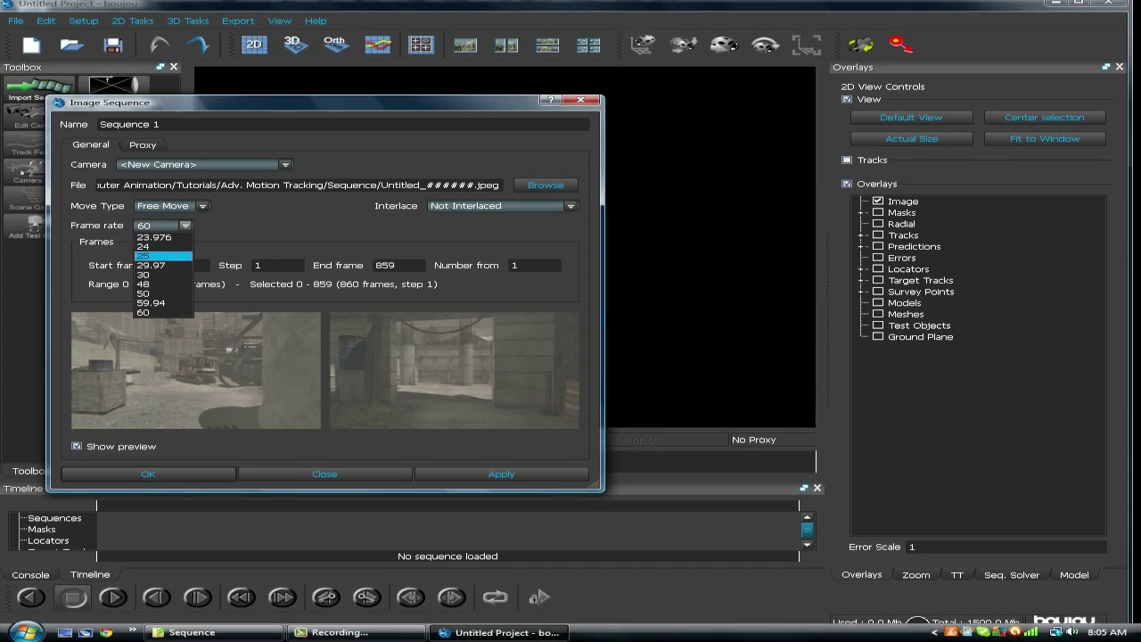
click(152, 265)
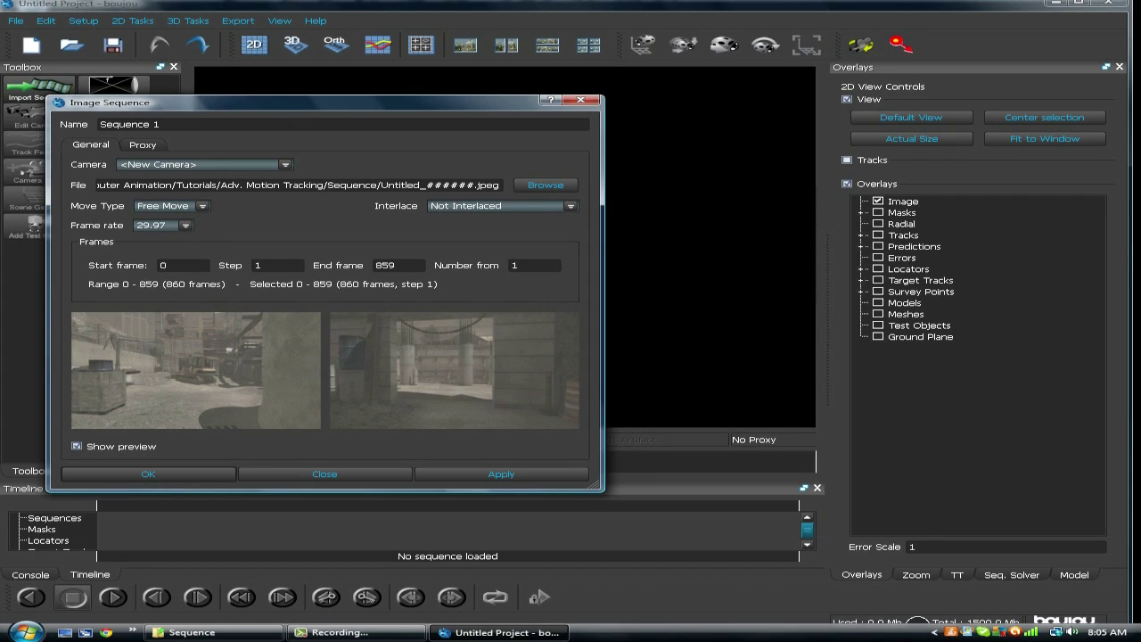
click(501, 473)
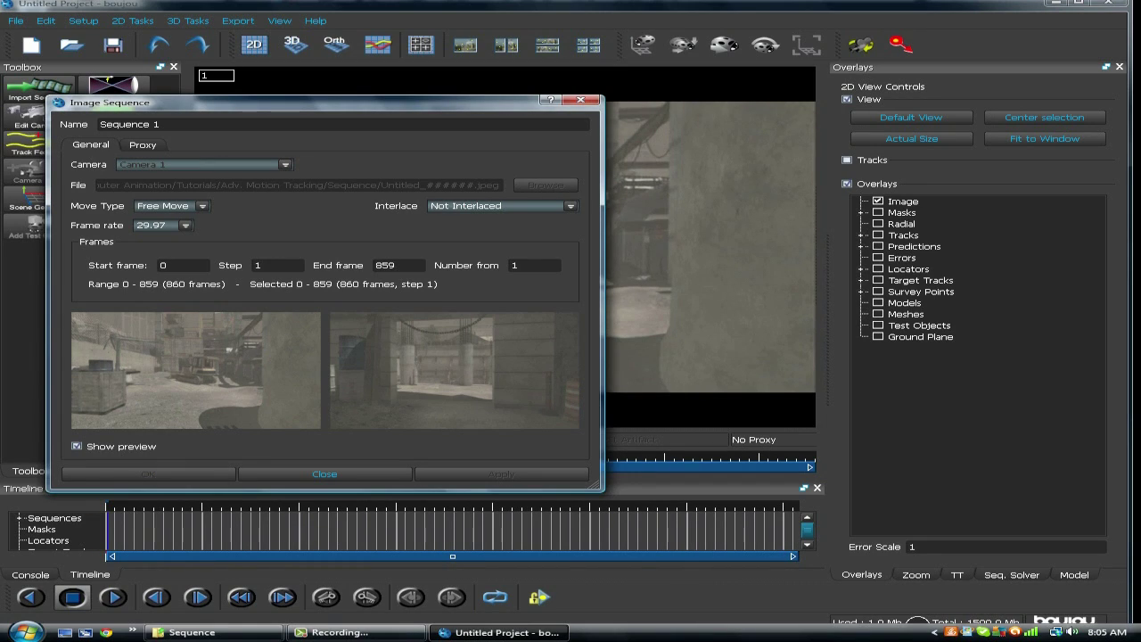
click(185, 226)
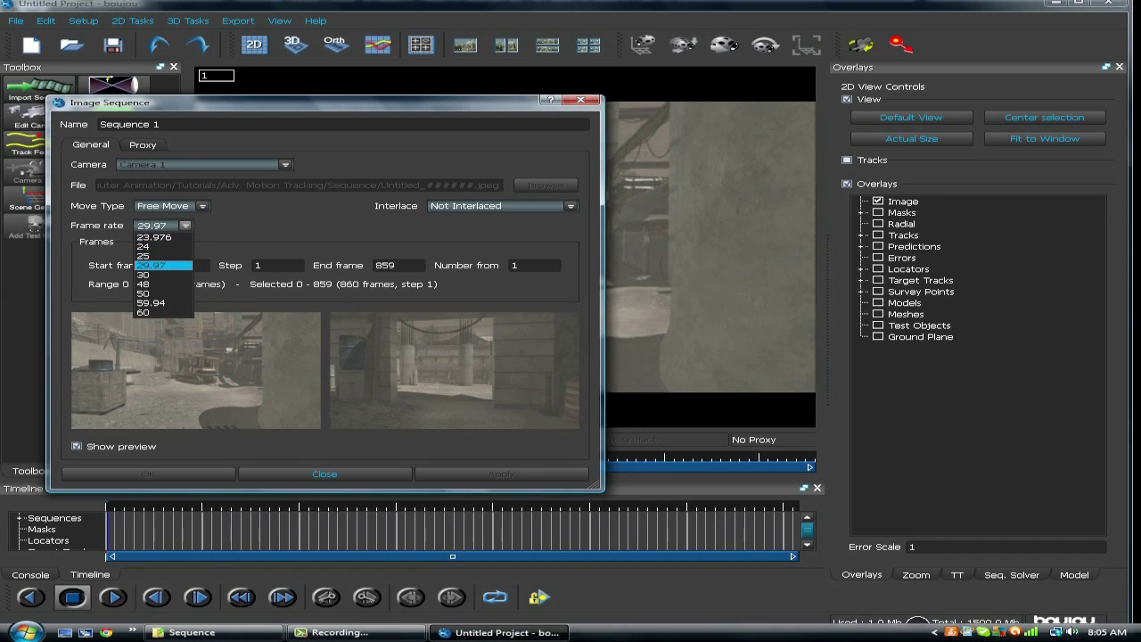
key(Return)
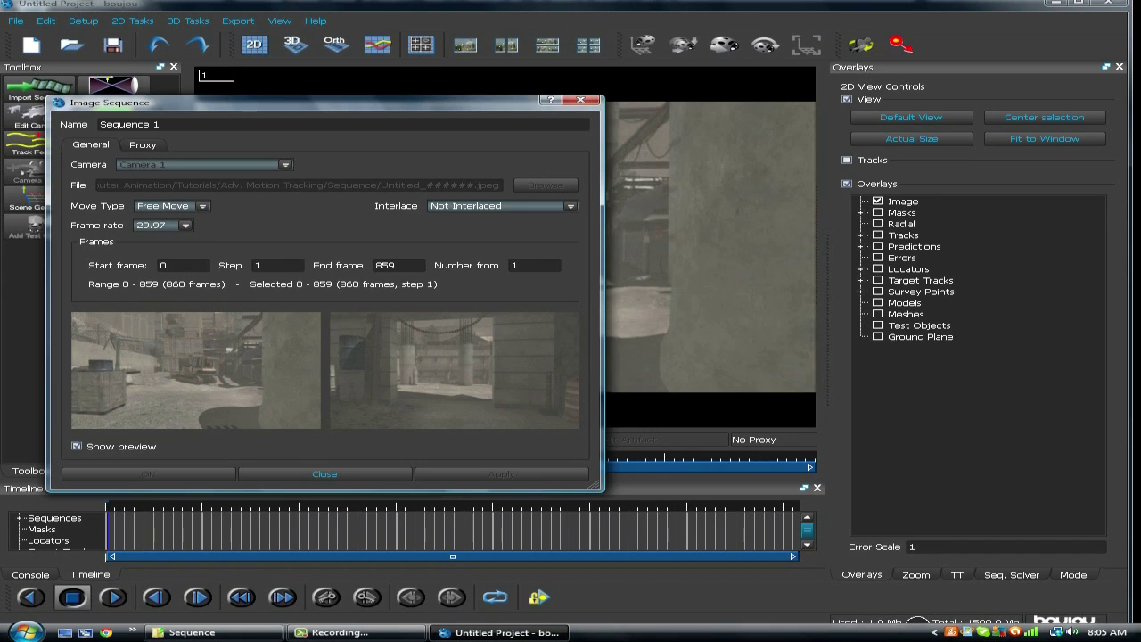
click(324, 474)
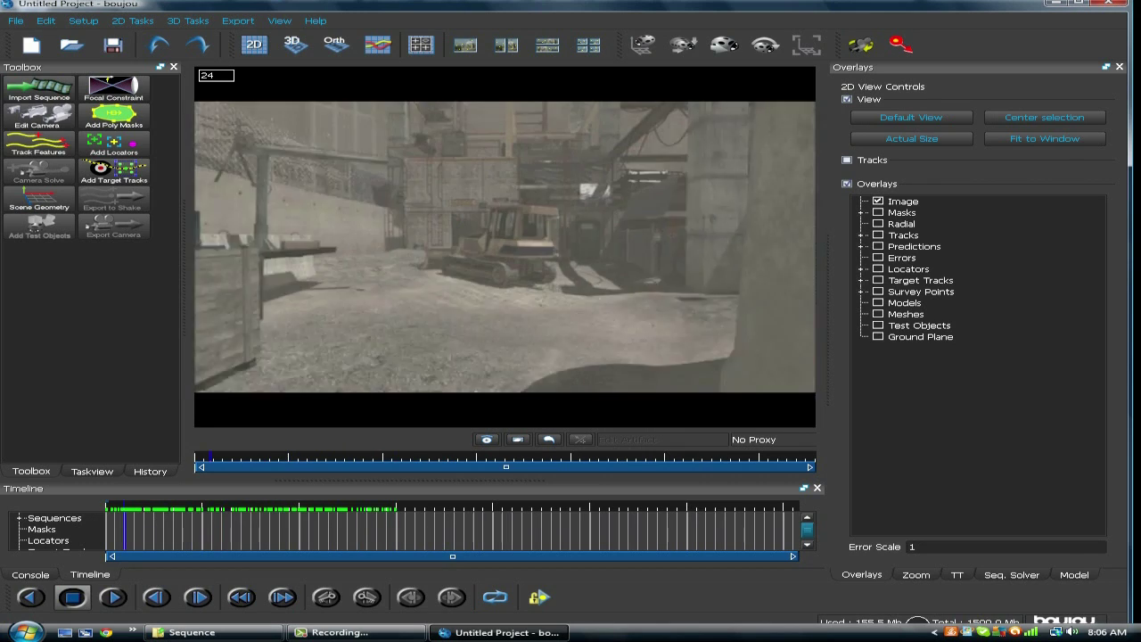
Review the advanced feature tracking properties and start feature tracking on all frames of Sequence 1.
click(39, 143)
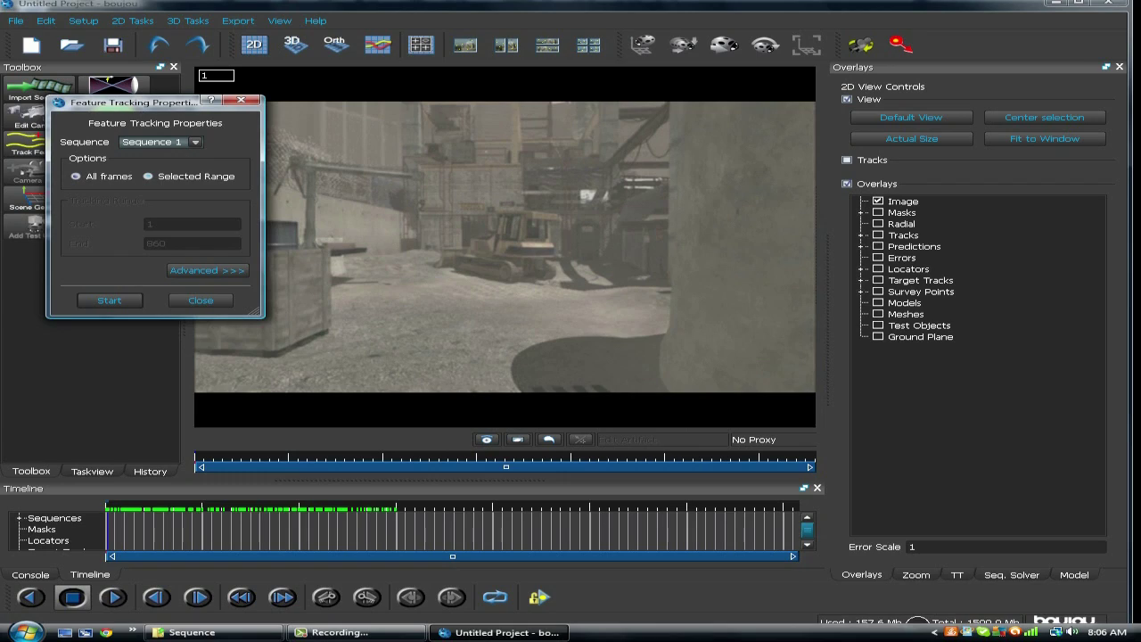
click(207, 271)
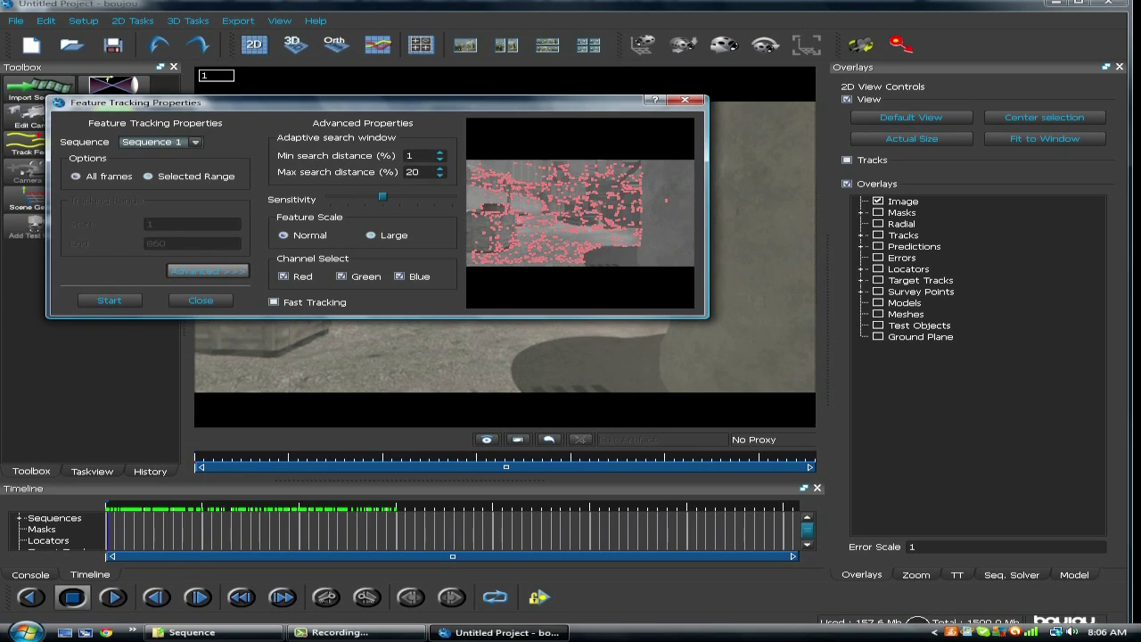
mouse_move(383, 196)
mouse_down()
mouse_move(434, 196)
mouse_move(383, 196)
mouse_up()
click(208, 270)
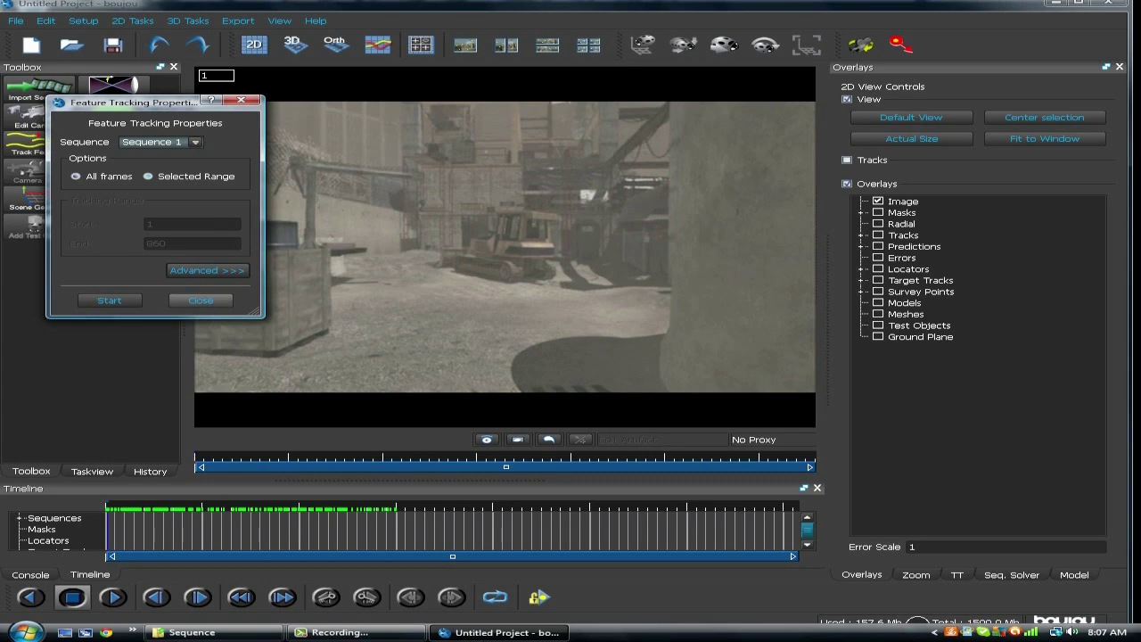
click(110, 301)
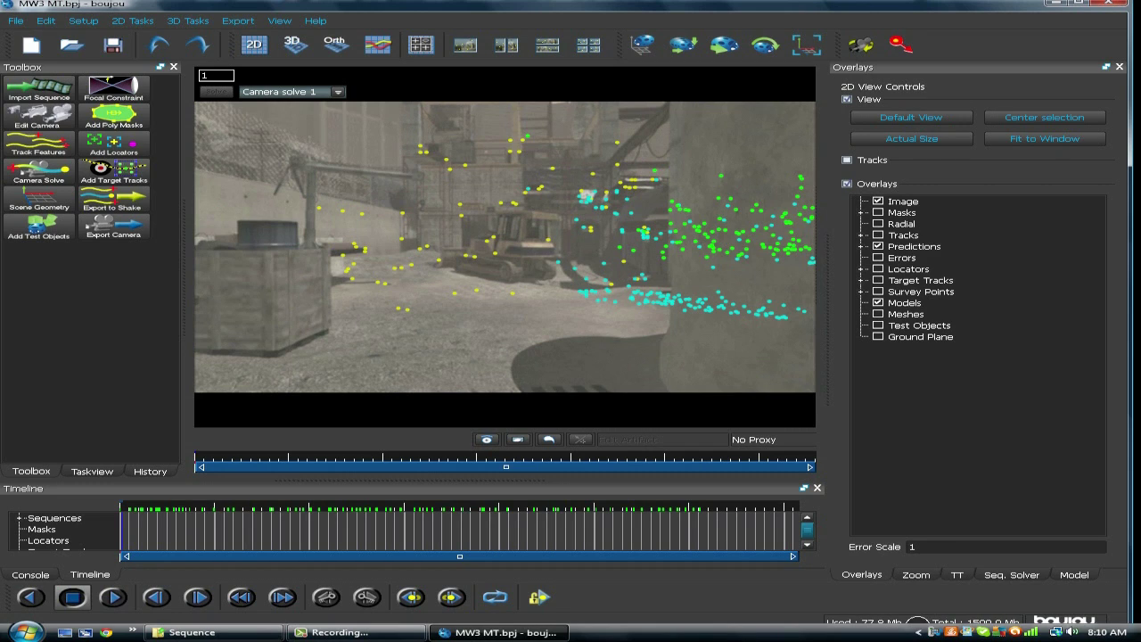
Add an Origin coordinate frame hint to the scene geometry and connect it to a track selected at frame 315.
drag(121, 530, 148, 530)
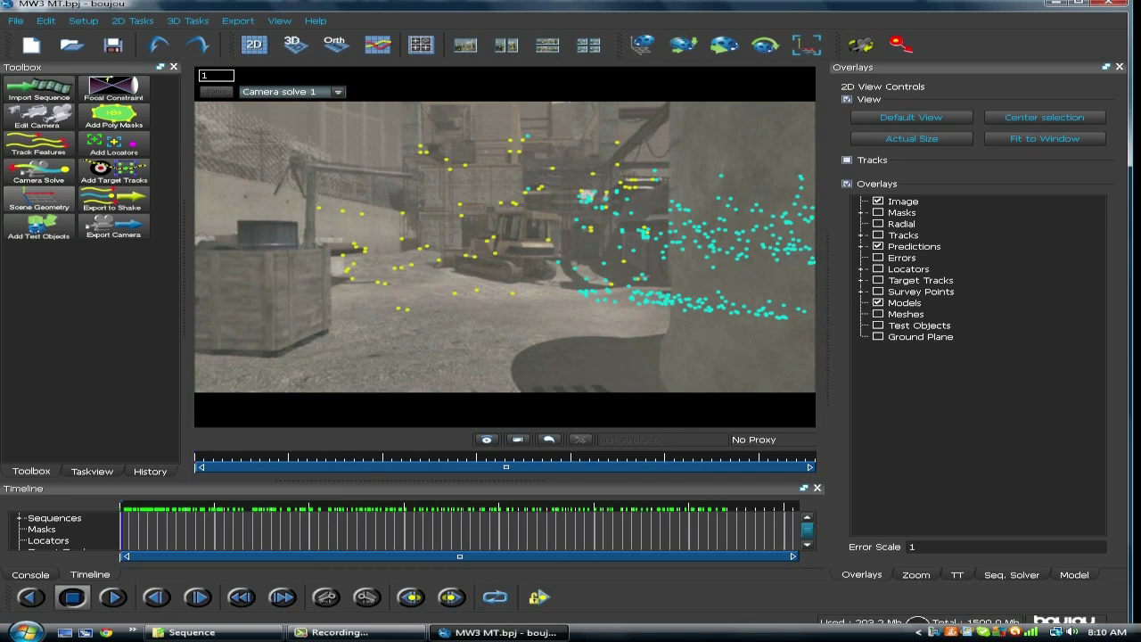
click(39, 200)
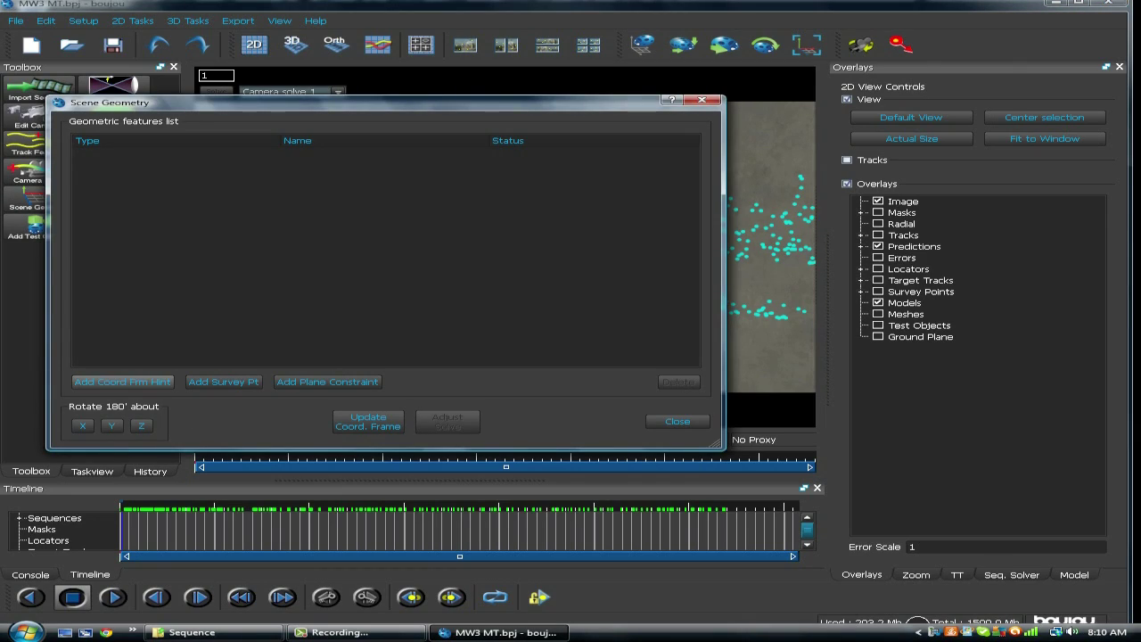
click(123, 382)
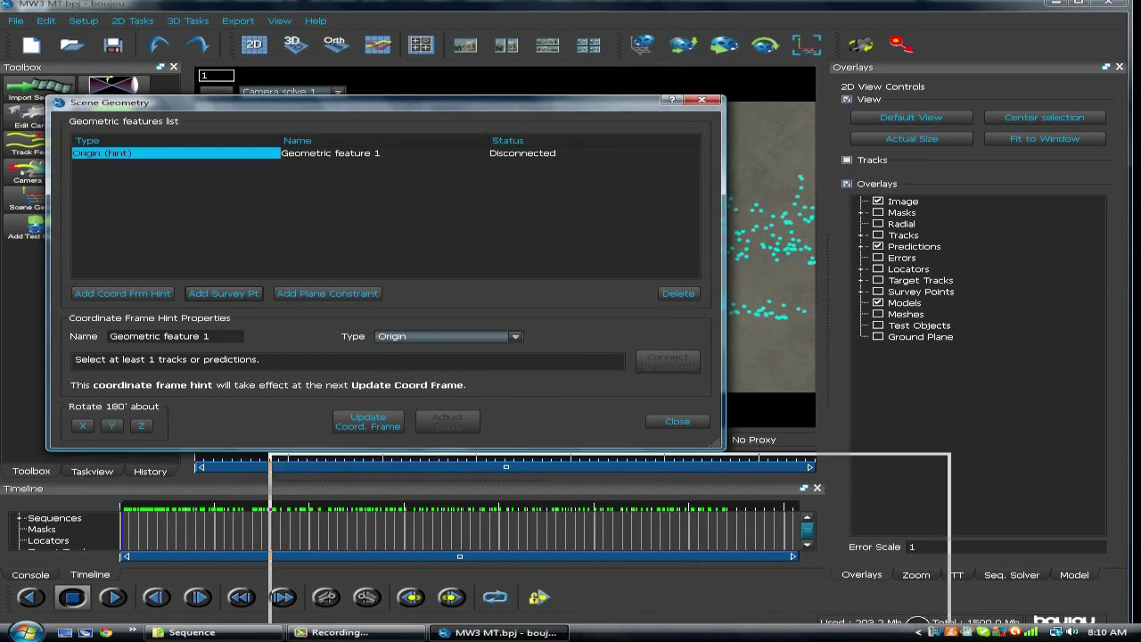
drag(631, 447, 624, 482)
drag(195, 458, 420, 458)
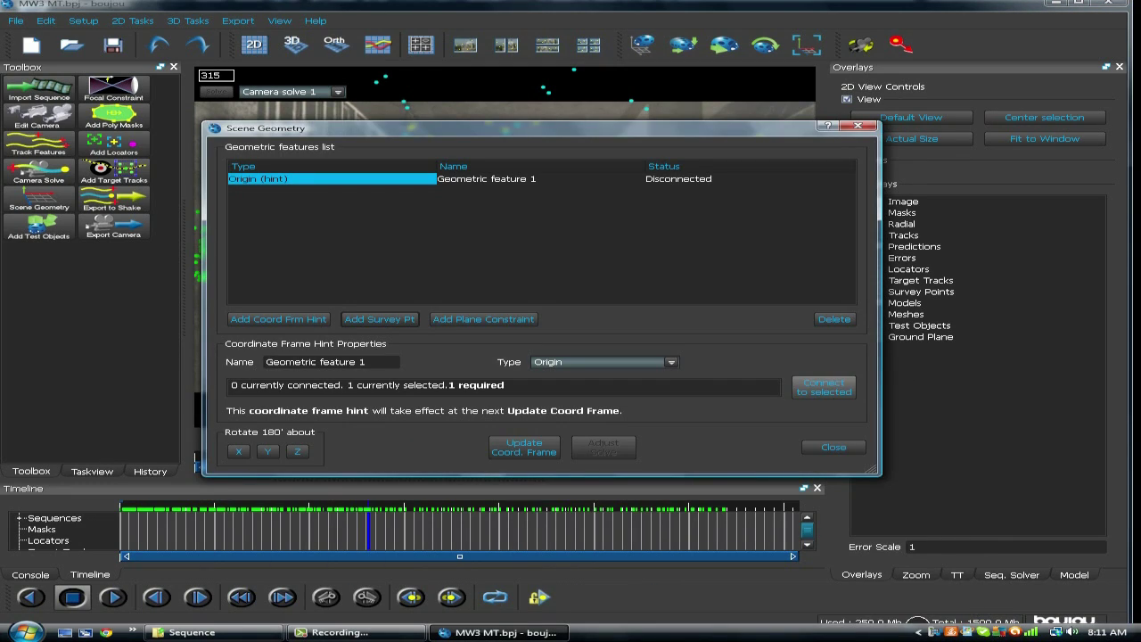
click(824, 387)
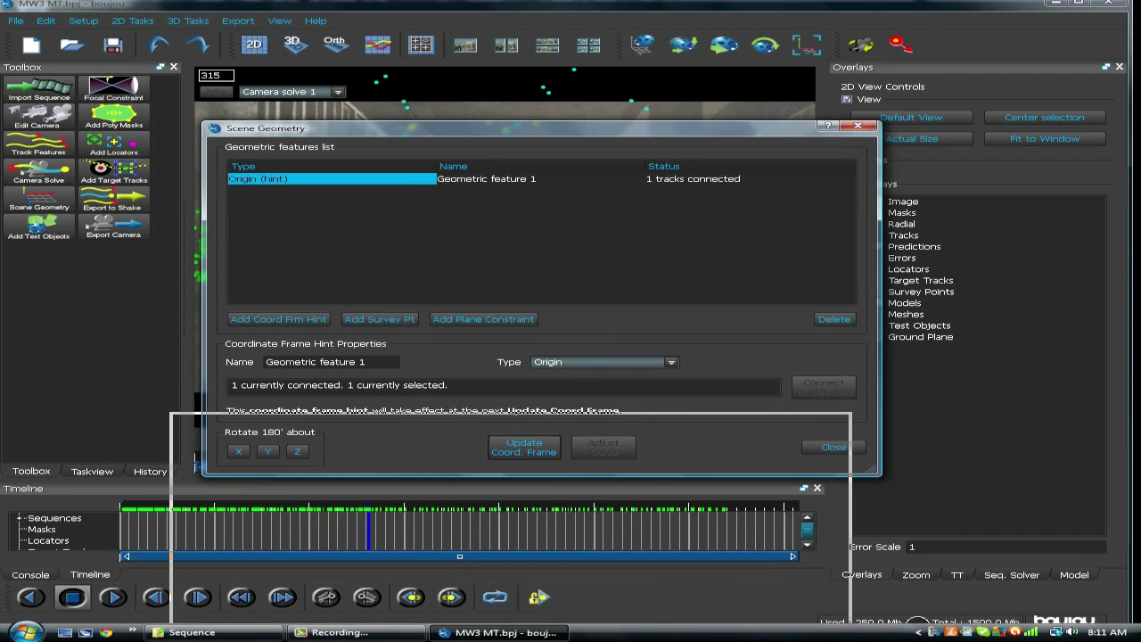
Add a second coordinate frame hint to the scene geometry and set its type to z-x plane.
drag(234, 420, 235, 420)
drag(326, 420, 327, 336)
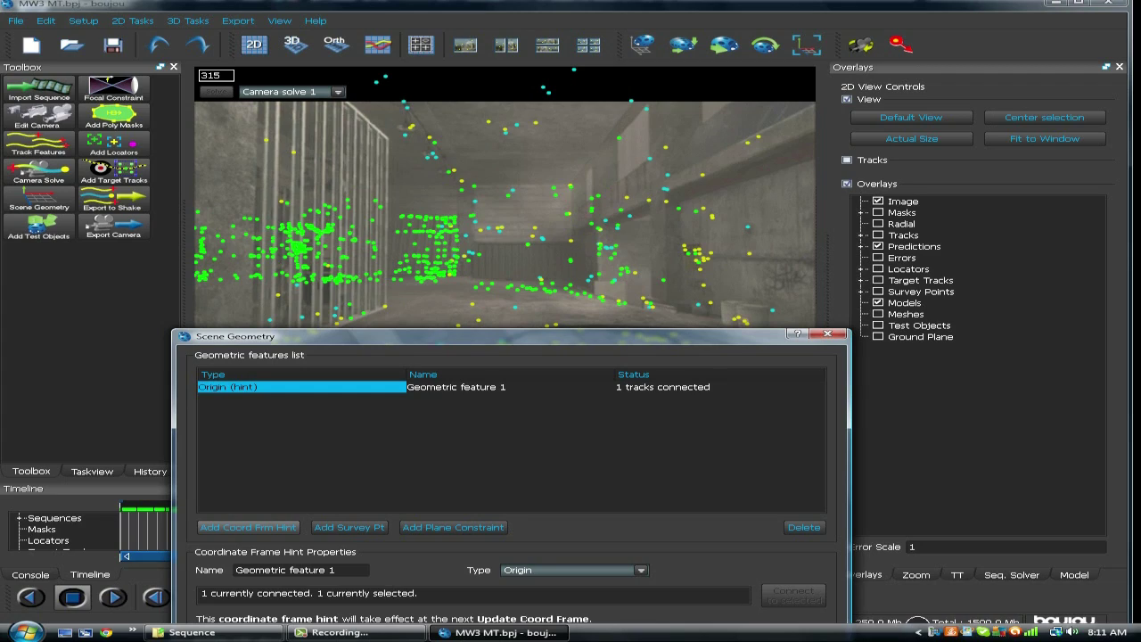
click(247, 527)
click(575, 570)
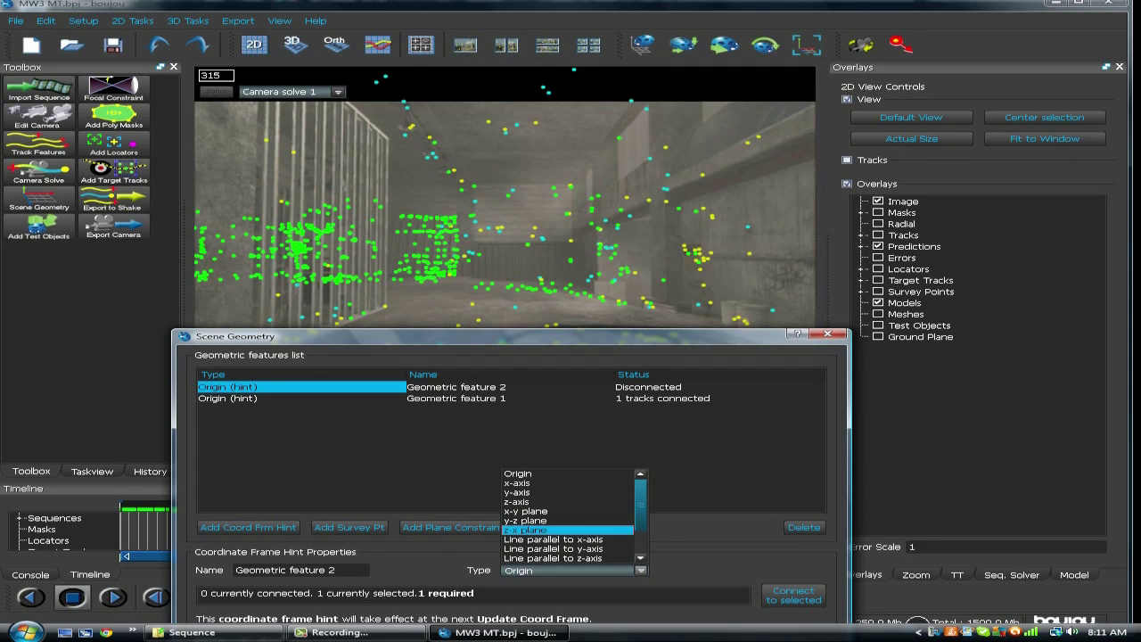
click(535, 529)
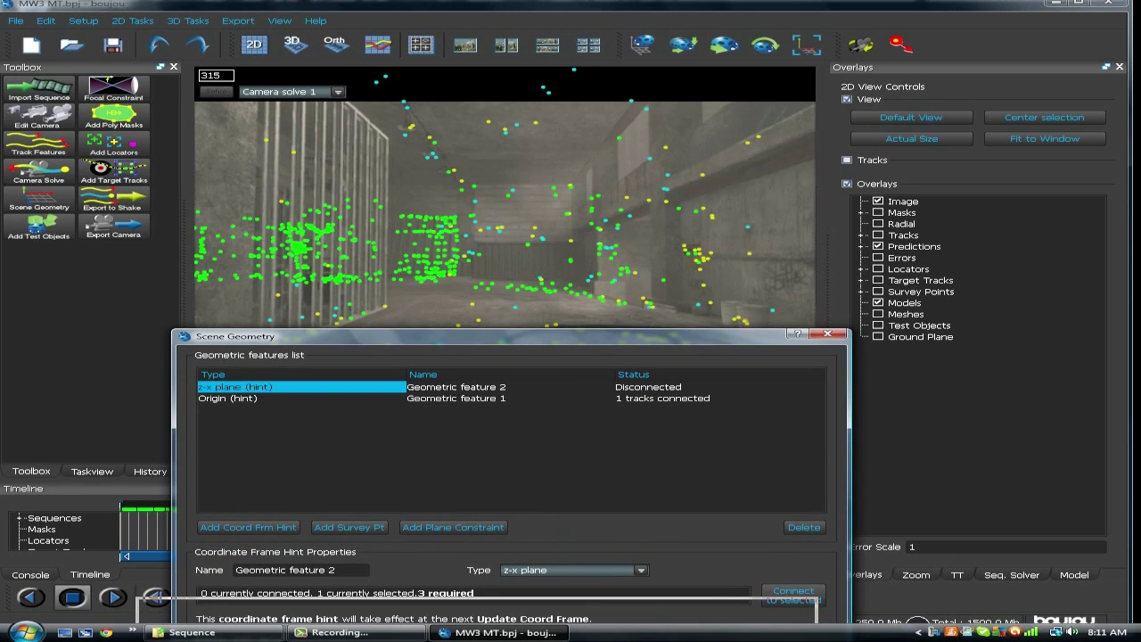
Select the ground-level tracks at frame 1 and add those on the ground at frame 62 to the selection.
drag(446, 336, 480, 533)
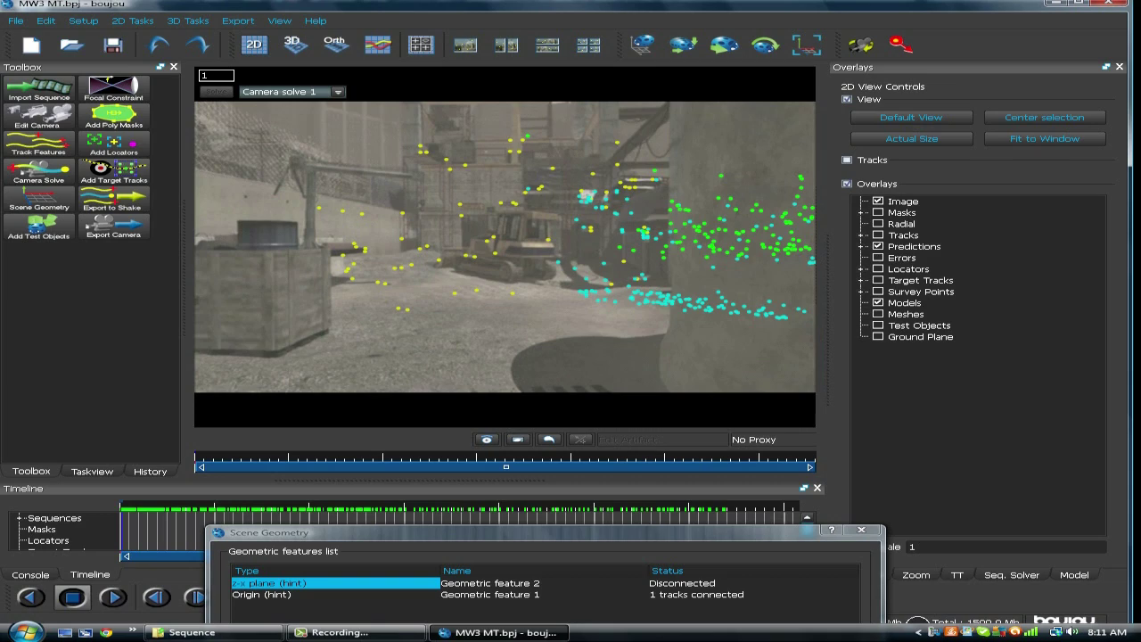
drag(387, 296, 434, 345)
shift+drag(442, 287, 533, 312)
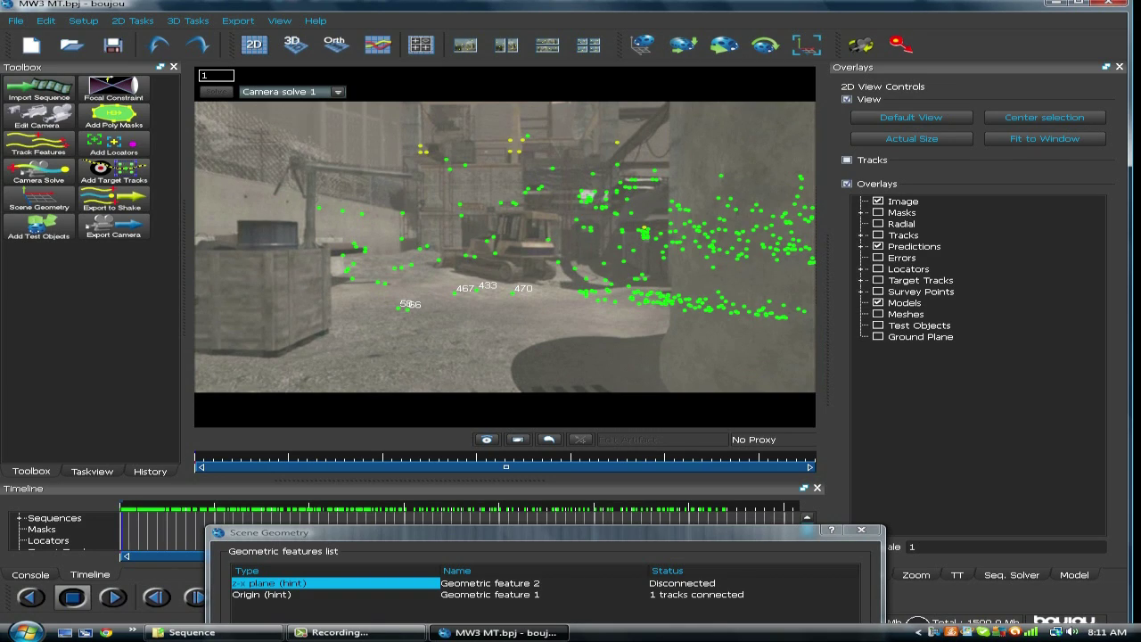
key(Right)
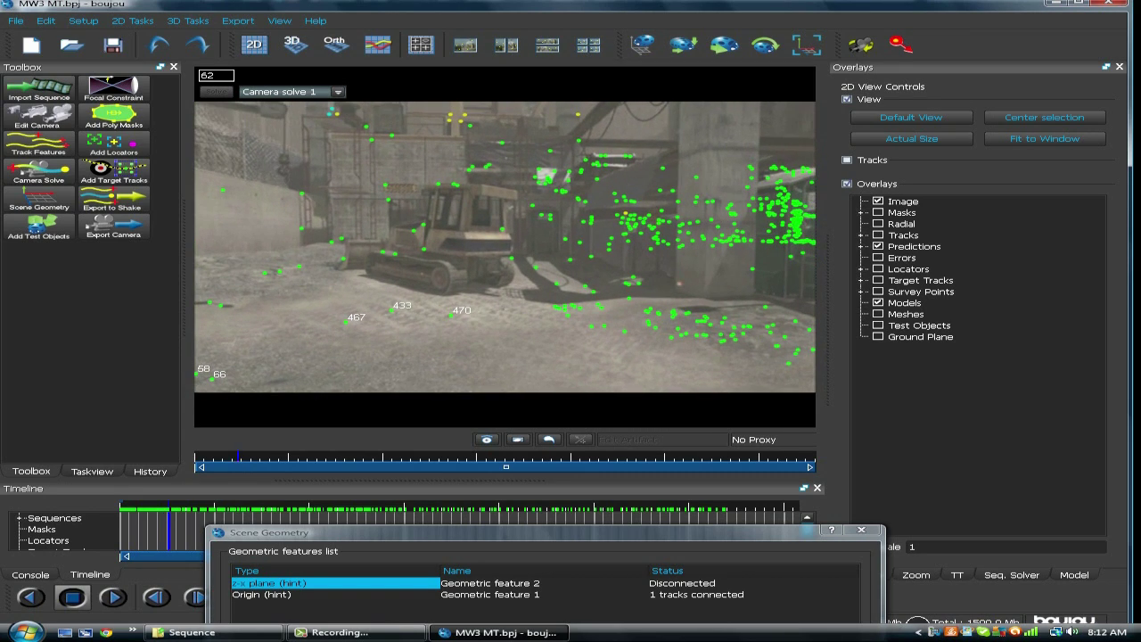
drag(537, 282, 658, 351)
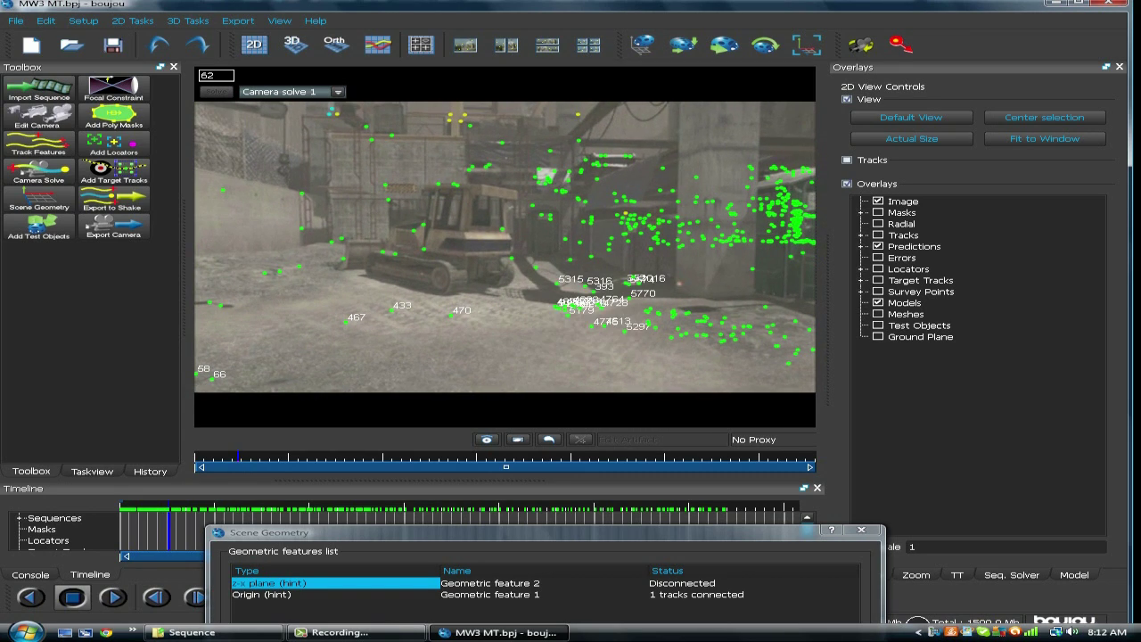
shift+drag(640, 305, 768, 362)
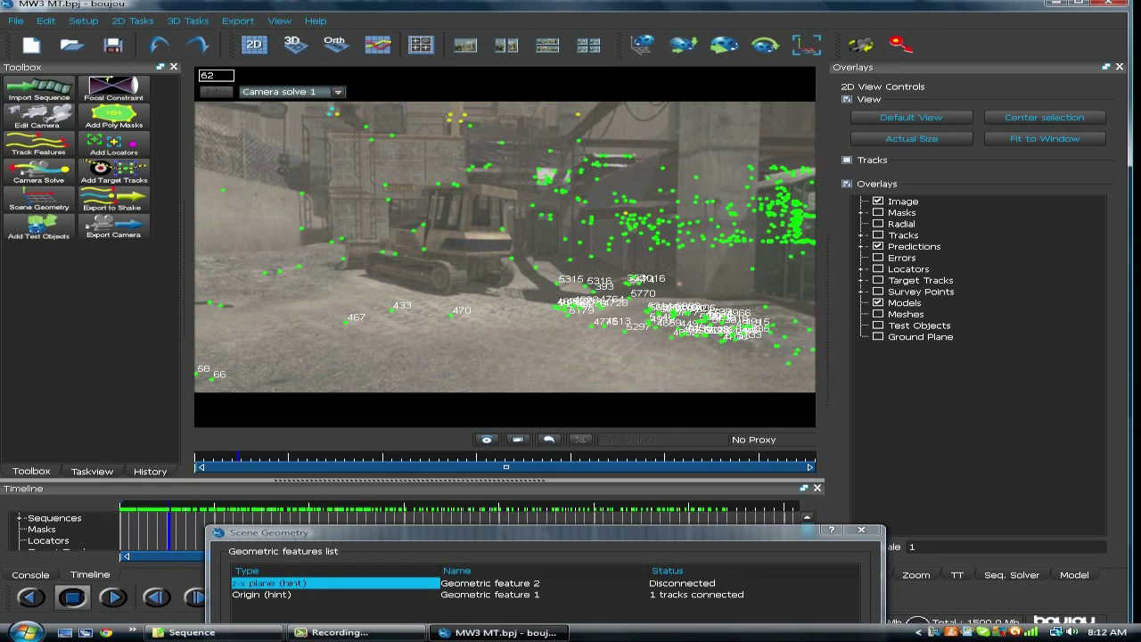
Extend the selection with the floor tracks between frames 62 and 155, including the far edge of the floor at frame 155.
drag(238, 457, 275, 457)
shift+drag(447, 316, 749, 394)
drag(269, 457, 305, 457)
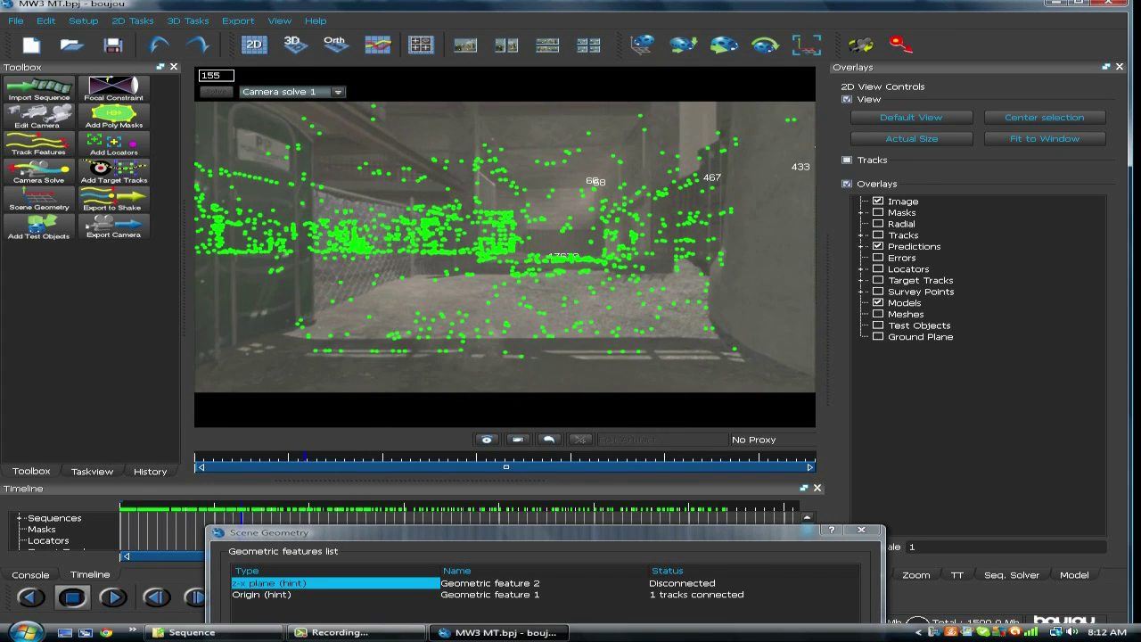
shift+drag(385, 304, 658, 369)
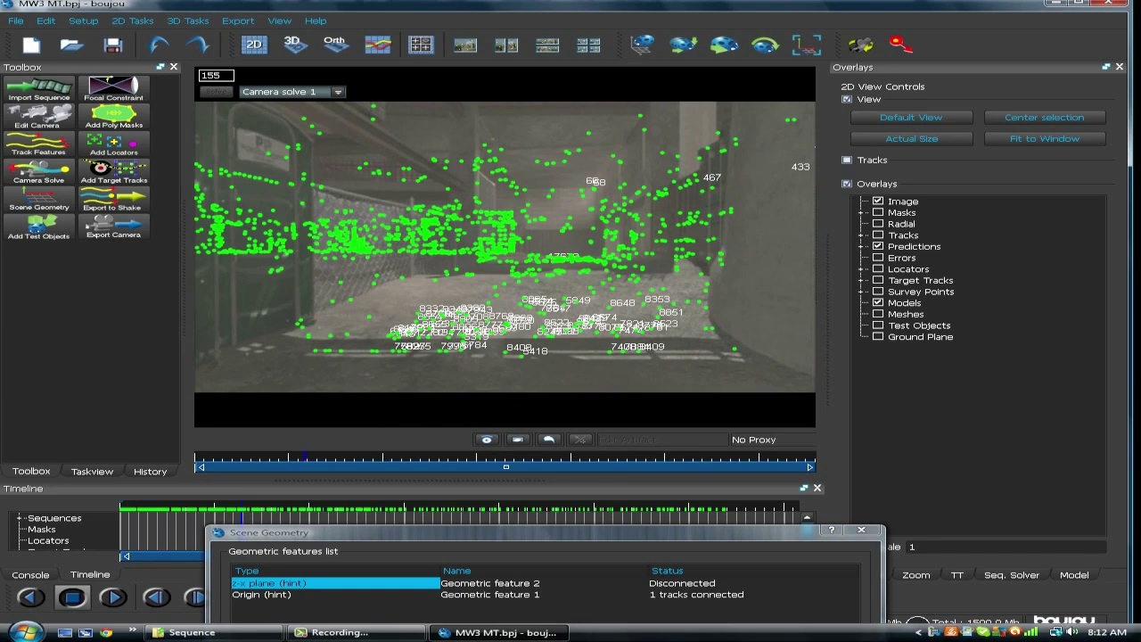
shift+drag(482, 264, 610, 328)
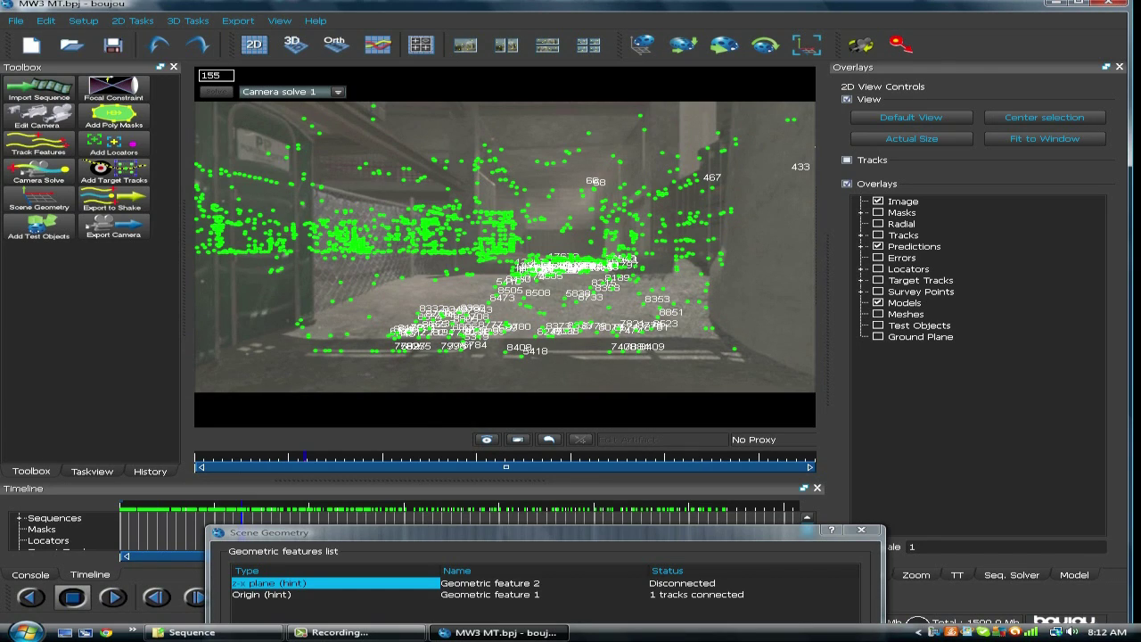
Add the floor tracks in the rest of the clip to the selection, working through frames 307, 416, 501 and 835.
drag(305, 457, 414, 457)
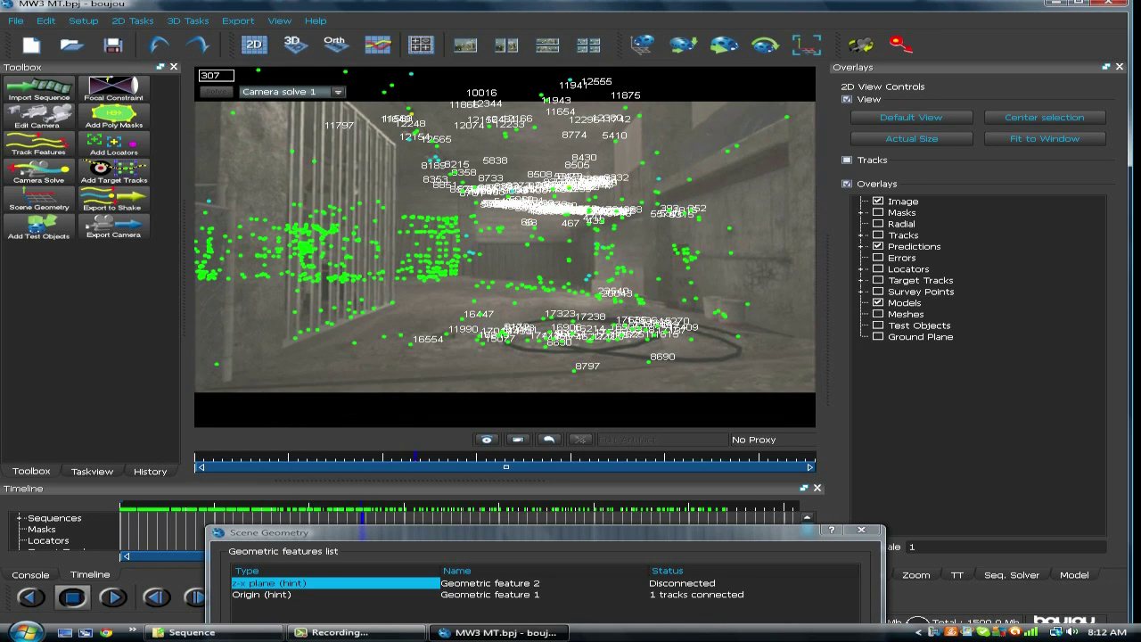
drag(414, 457, 494, 457)
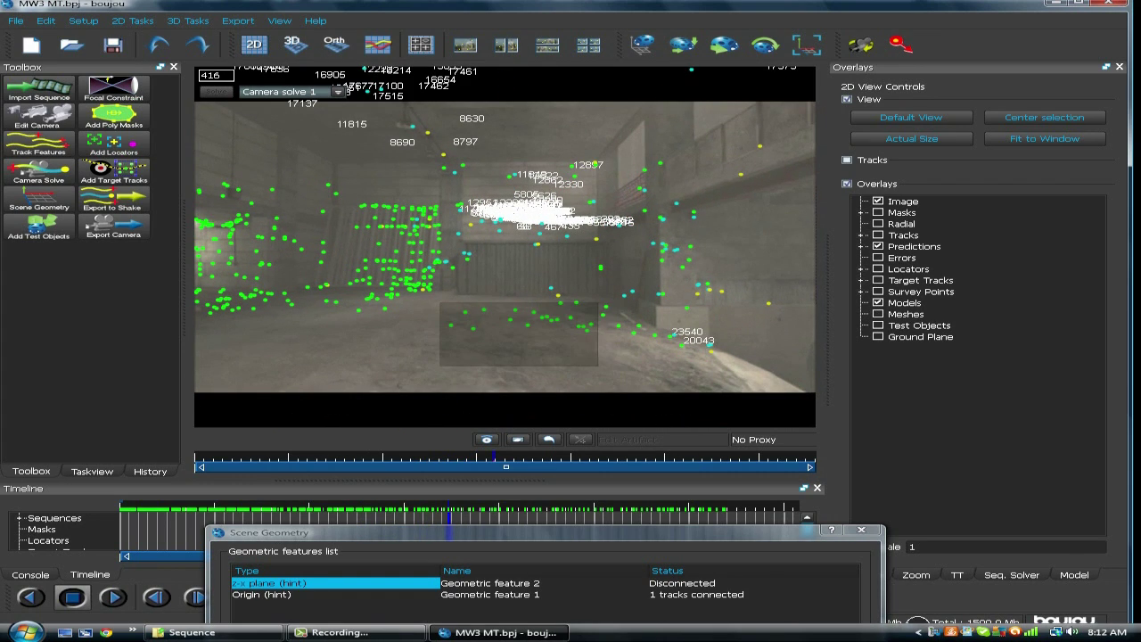
drag(494, 457, 555, 457)
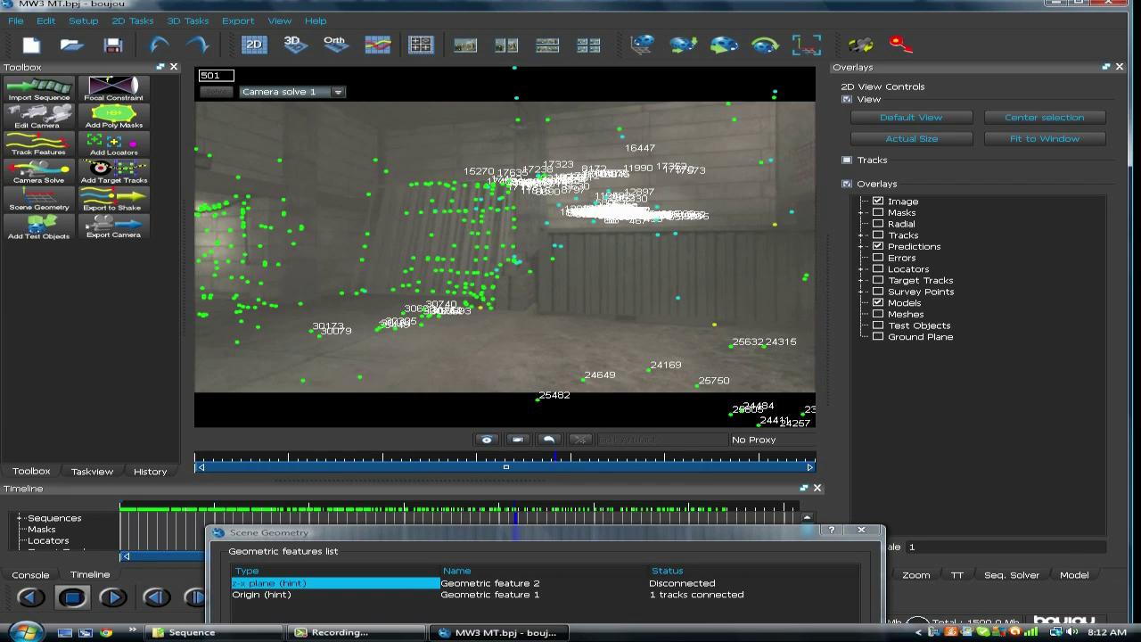
drag(557, 457, 606, 458)
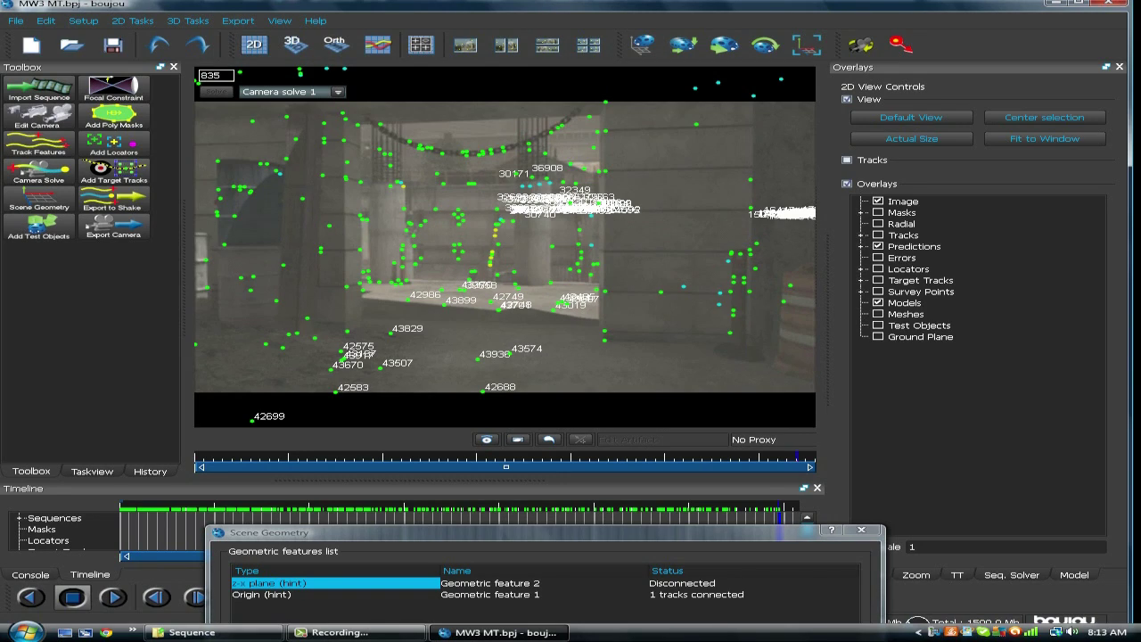
Return to frame 1, connect the selected ground tracks to the z-x plane hint and close the scene geometry settings.
drag(798, 456, 198, 457)
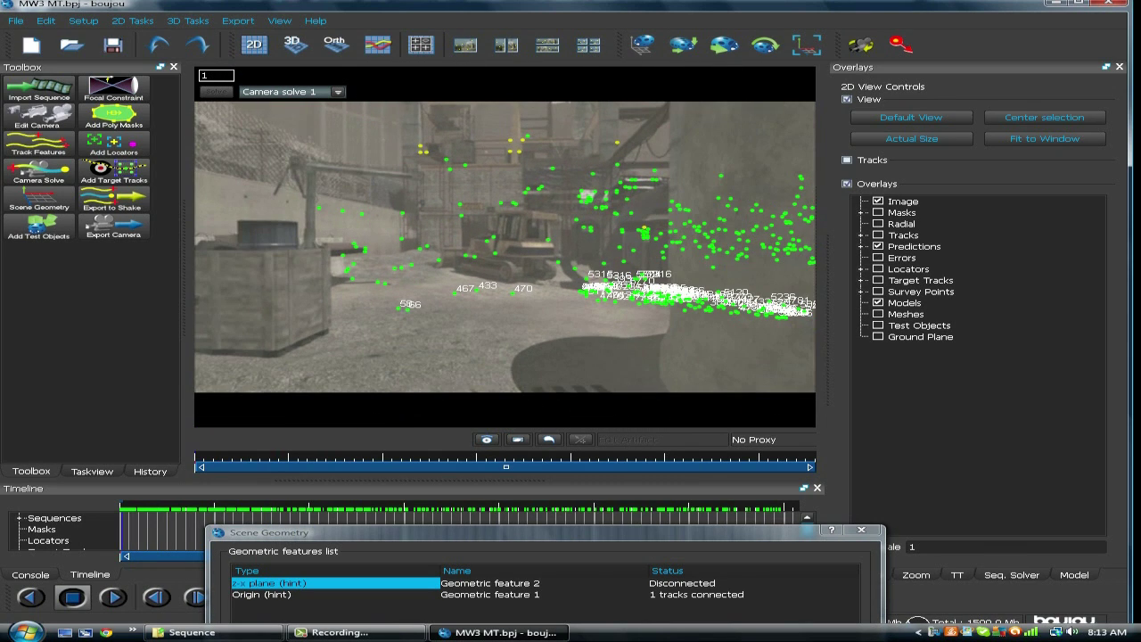
drag(543, 533, 506, 180)
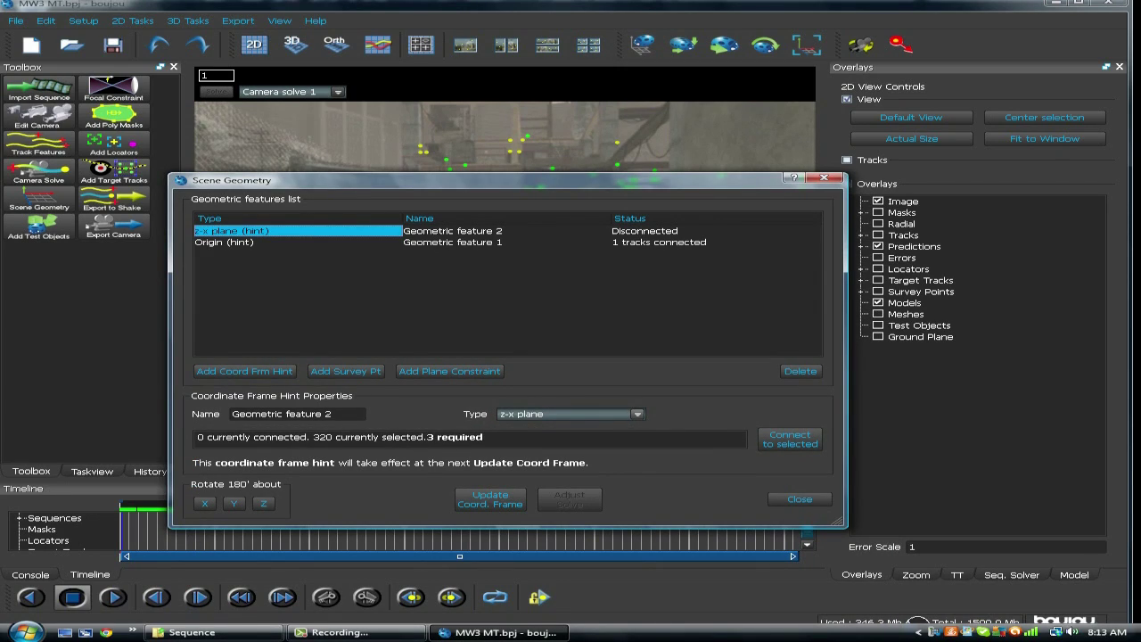
click(571, 413)
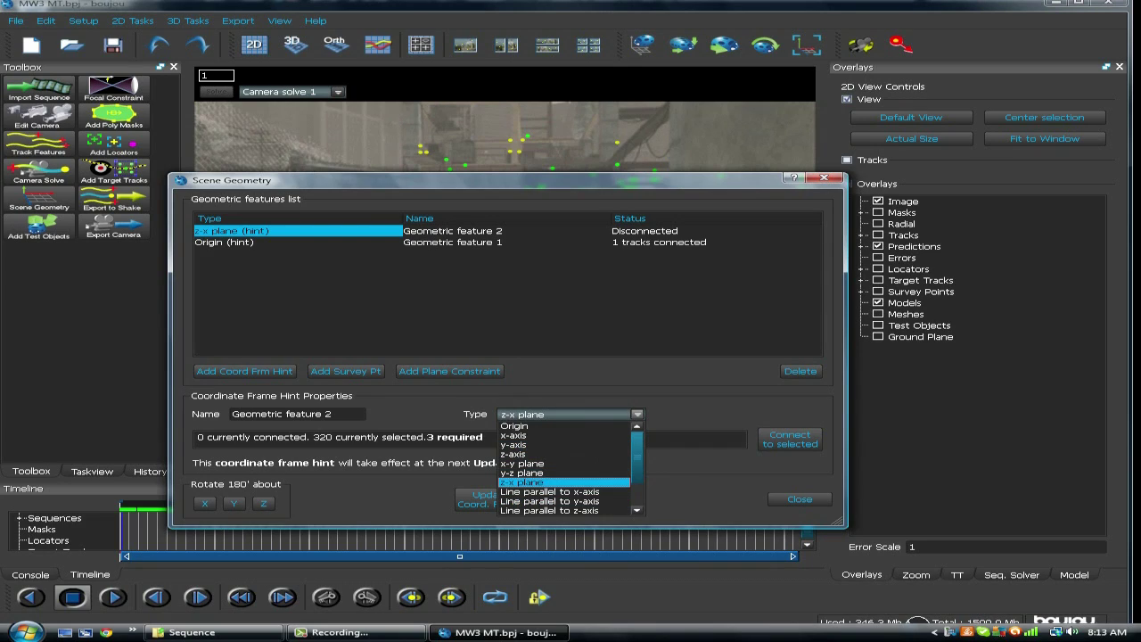
key(Escape)
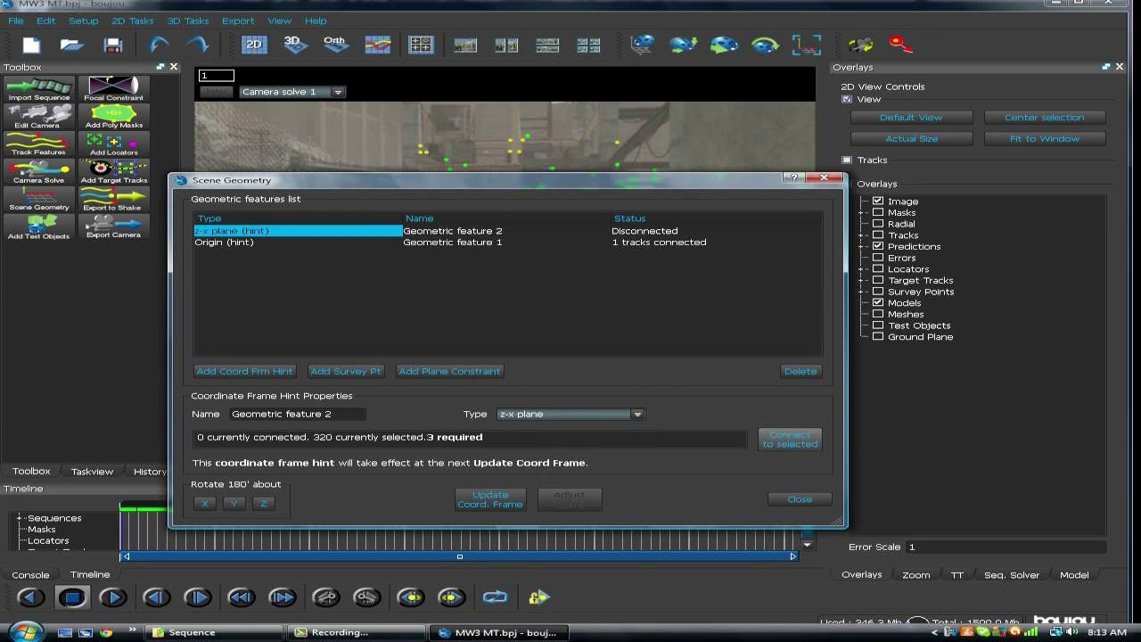
click(790, 438)
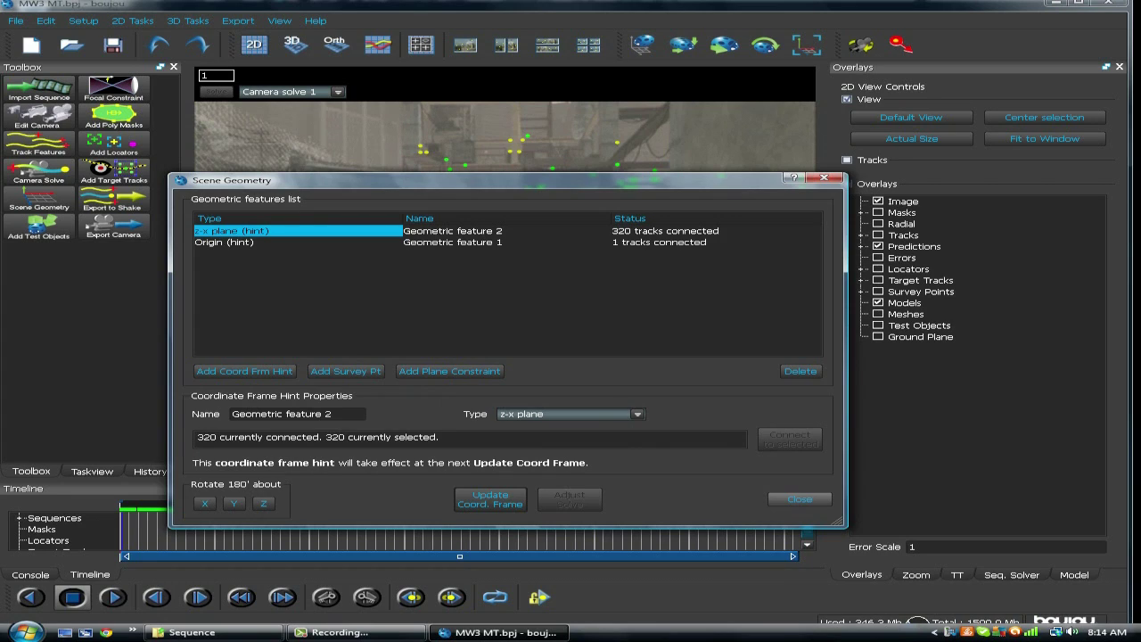
click(800, 499)
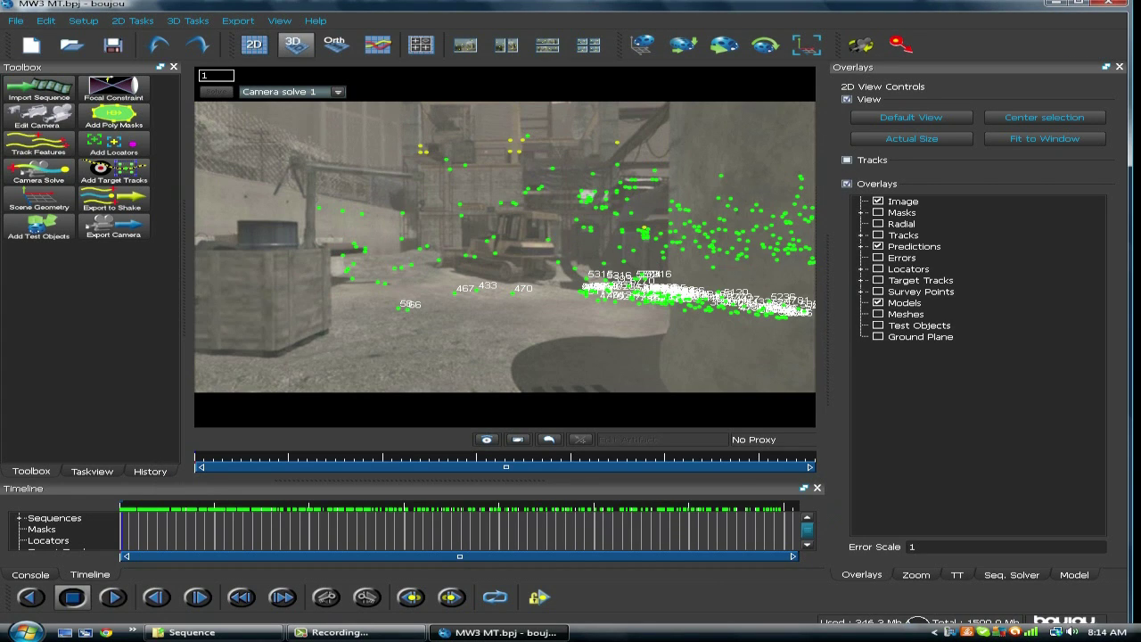
Inspect the solved point cloud and camera against the ground plane in the 3D view, going back to frame 1.
click(294, 43)
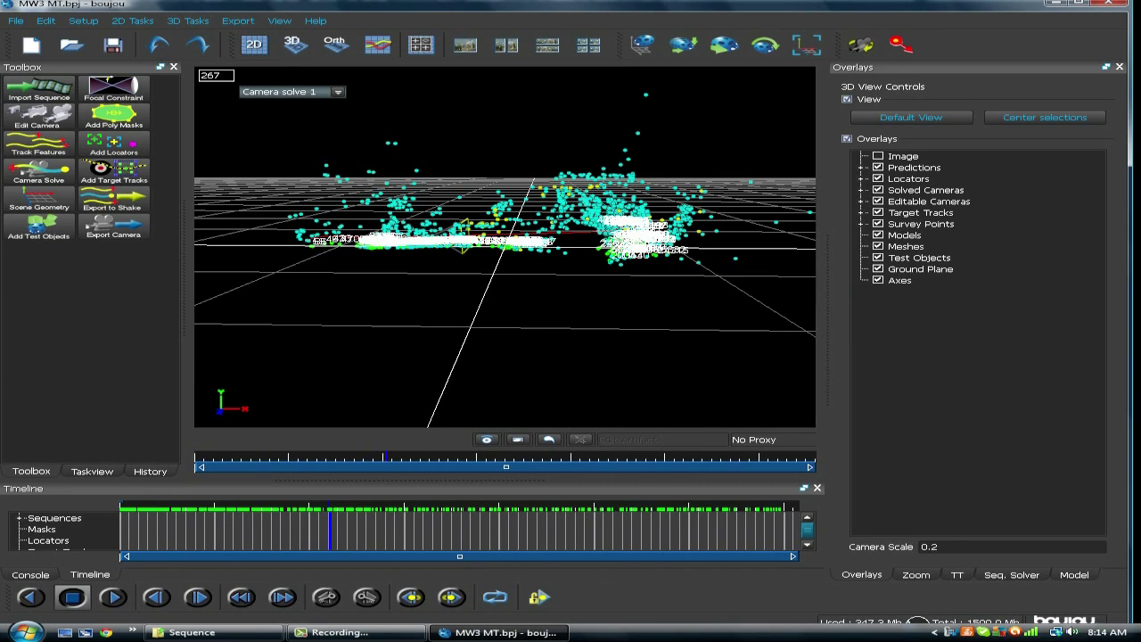
drag(500, 268, 579, 238)
drag(369, 531, 121, 531)
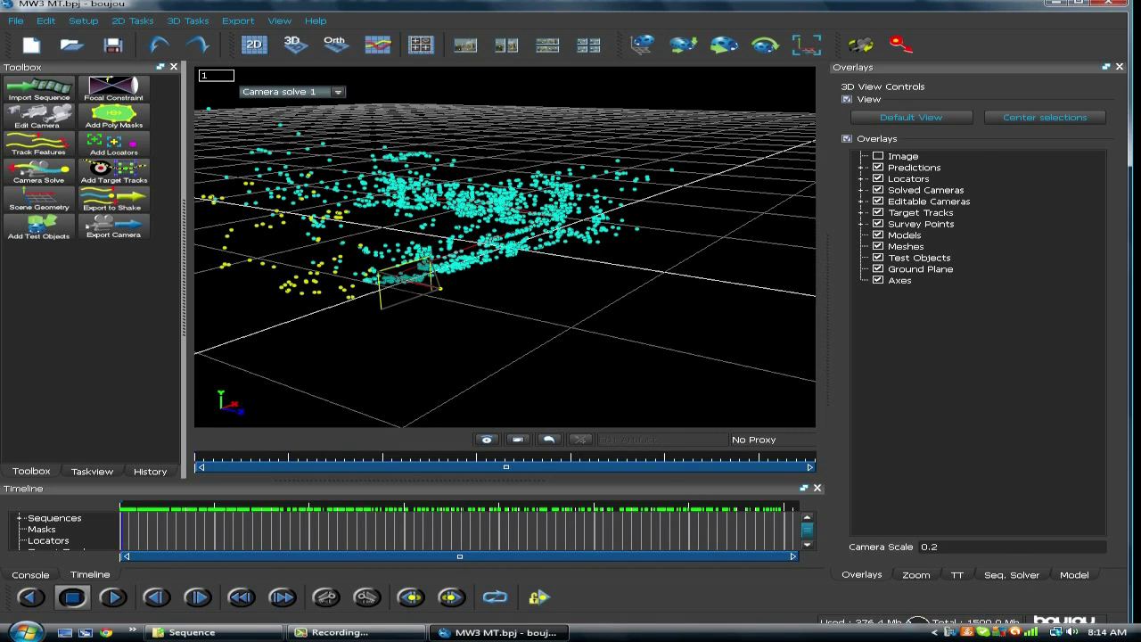
Add a solid Ladybird test object with no alignment from the 2D view and play the sequence to check it.
click(254, 44)
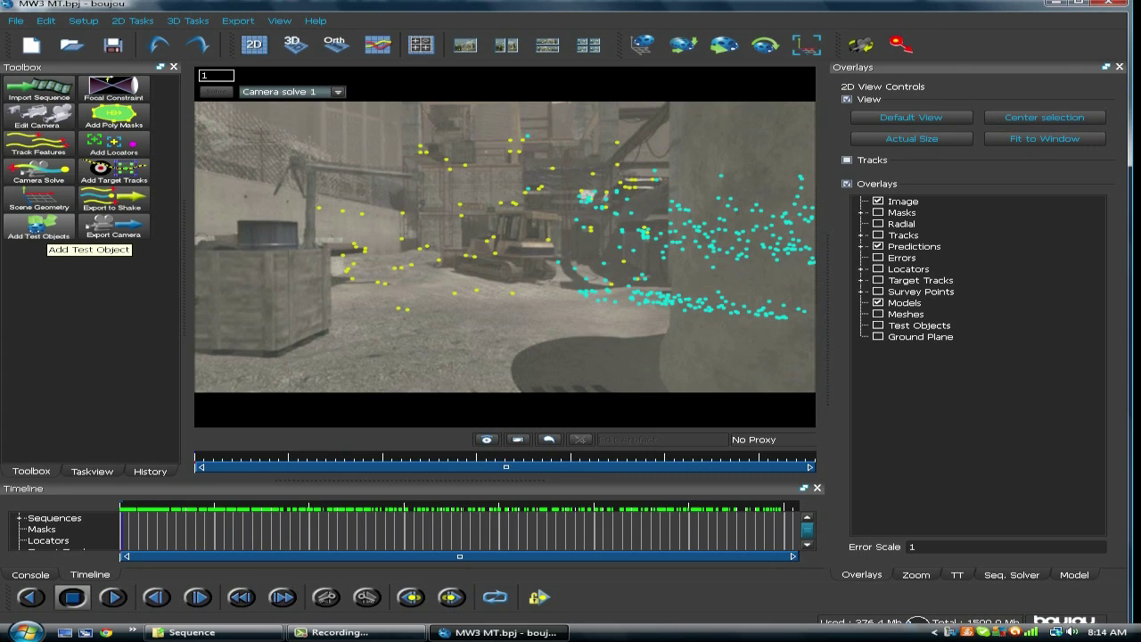
click(38, 228)
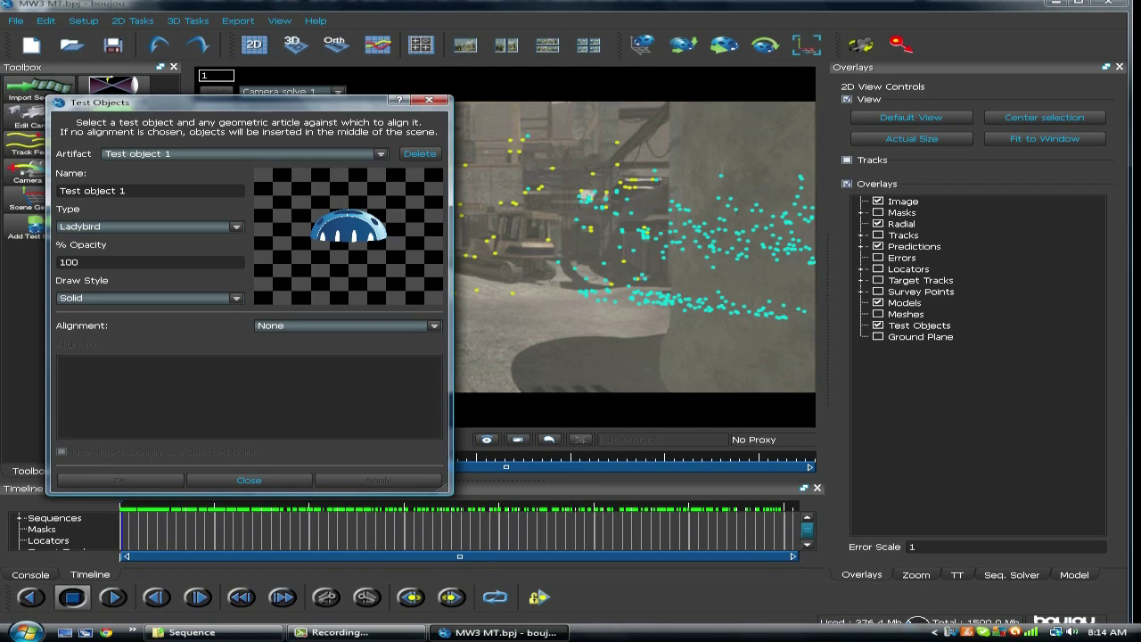
click(429, 99)
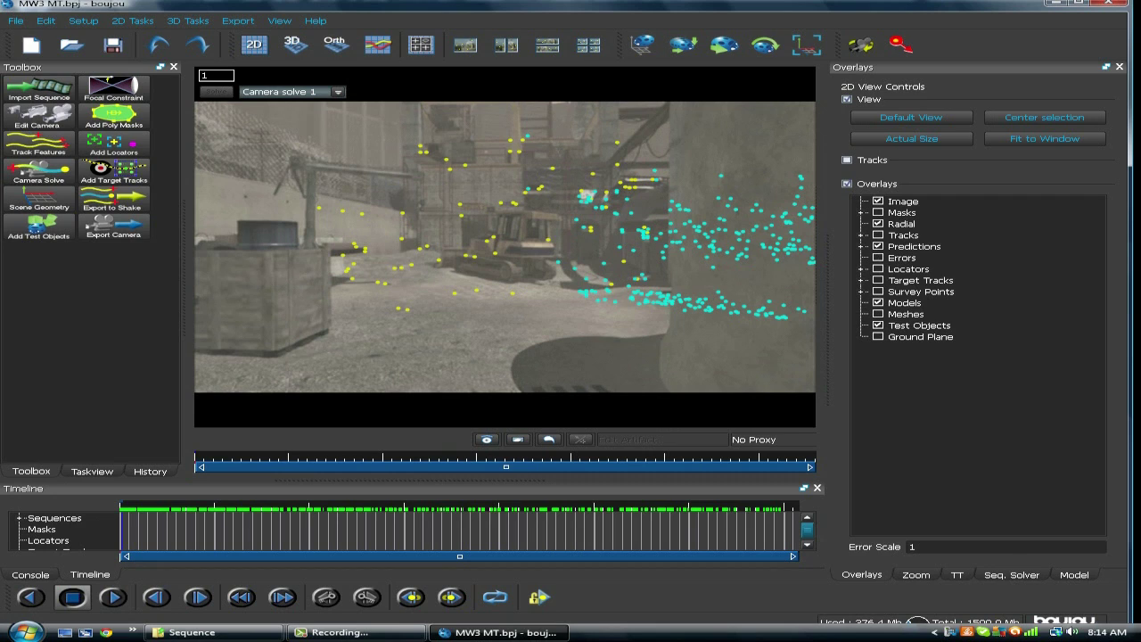
key(space)
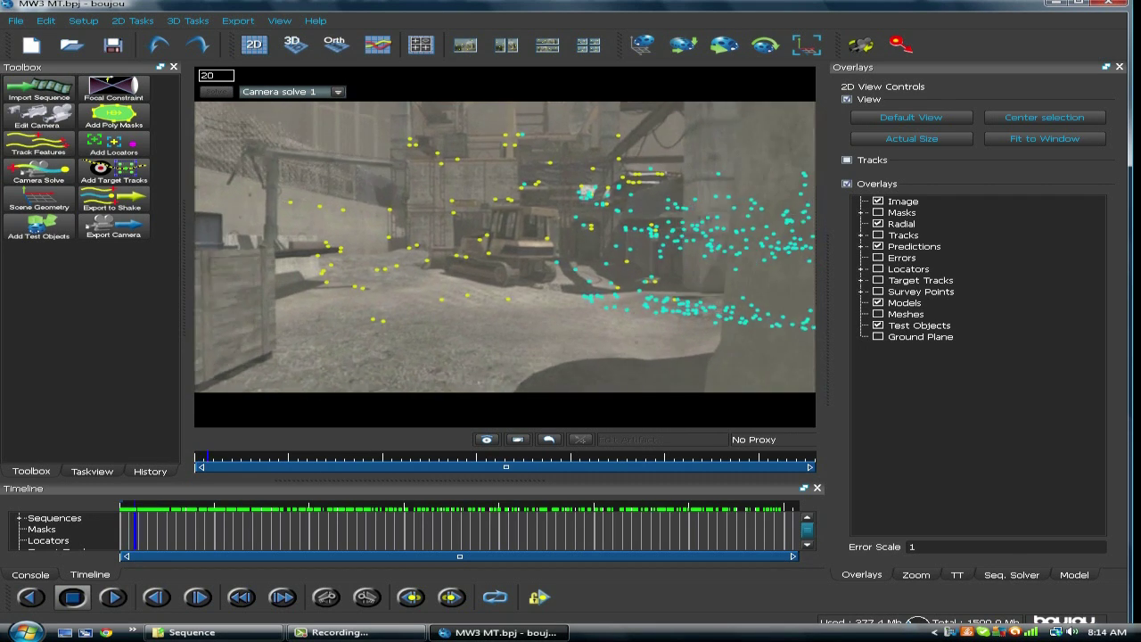